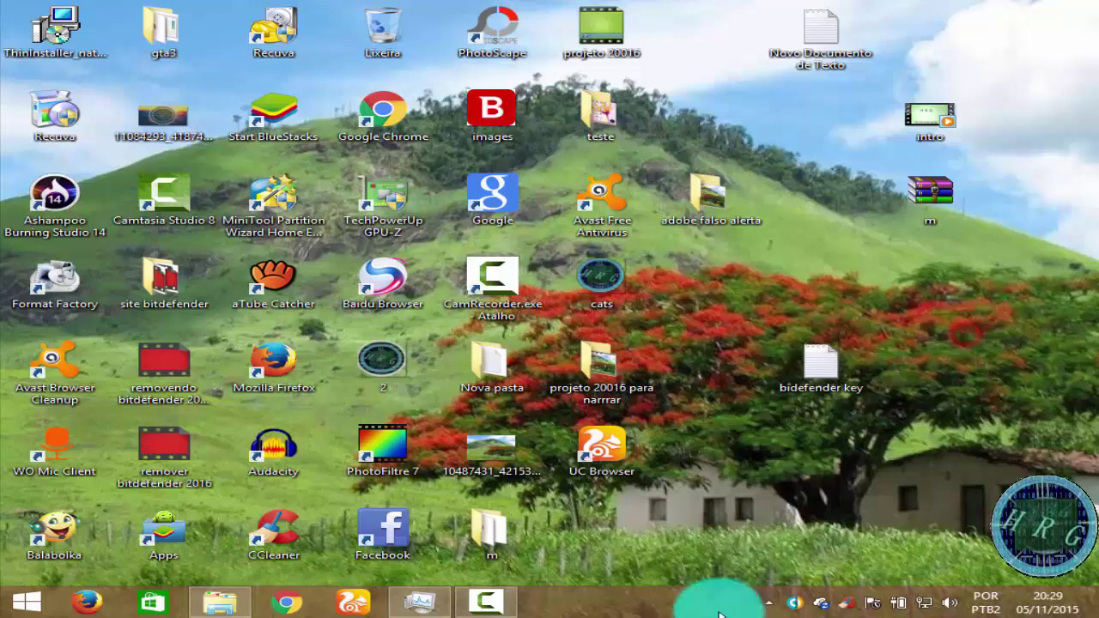
Open the Avast settings and examine the program section on the Atualização page.
{"action": "left_click", "coordinate": [795, 608]}
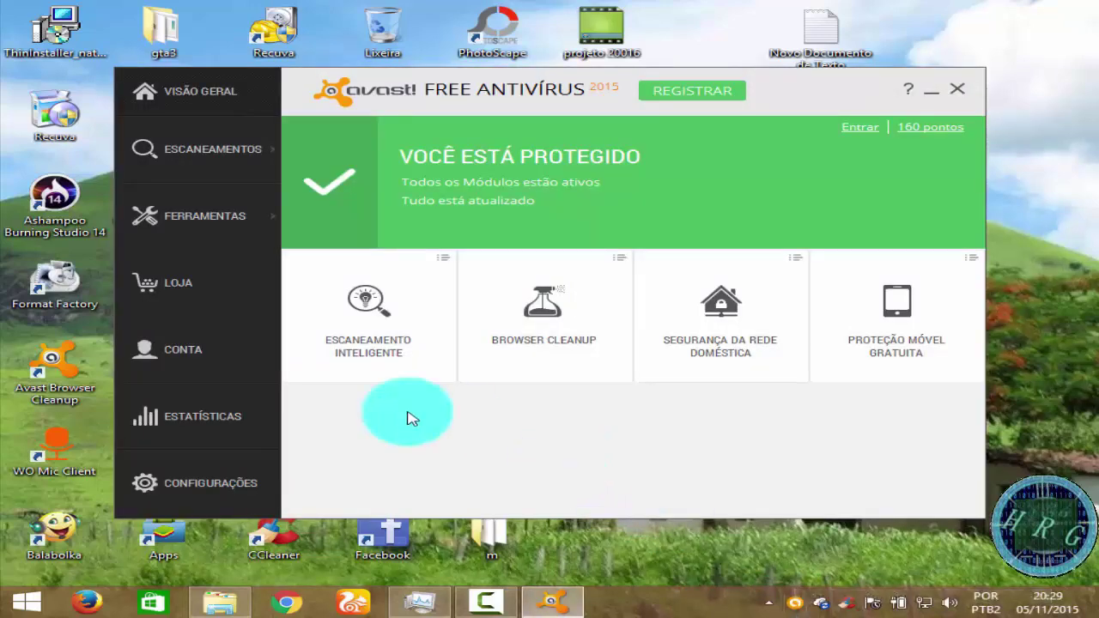
{"action": "left_click", "coordinate": [245, 486]}
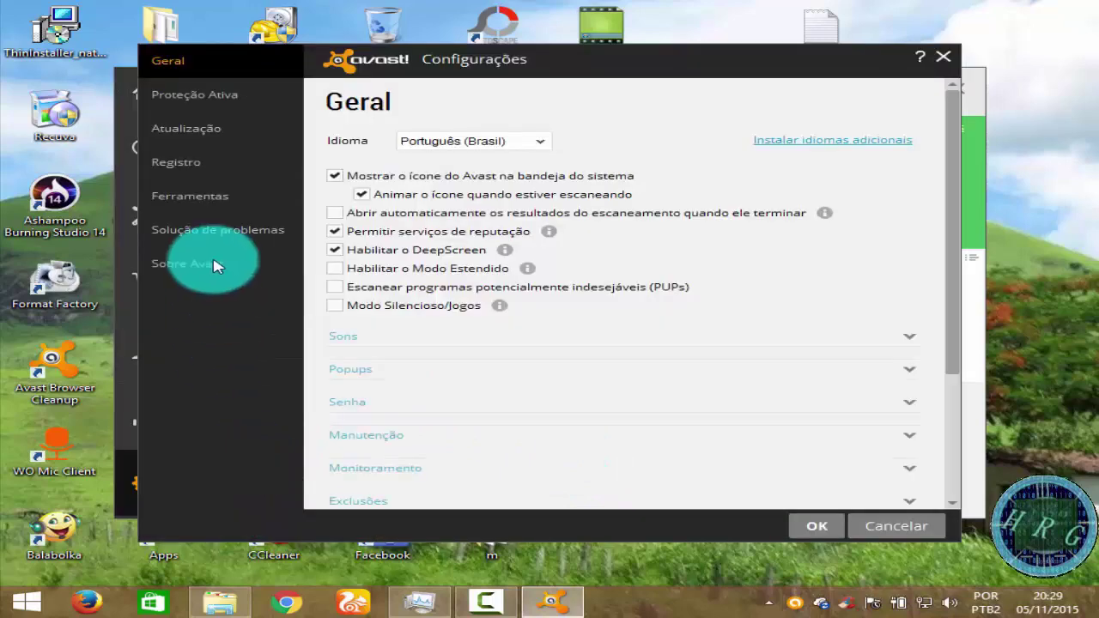
{"action": "left_click", "coordinate": [198, 130]}
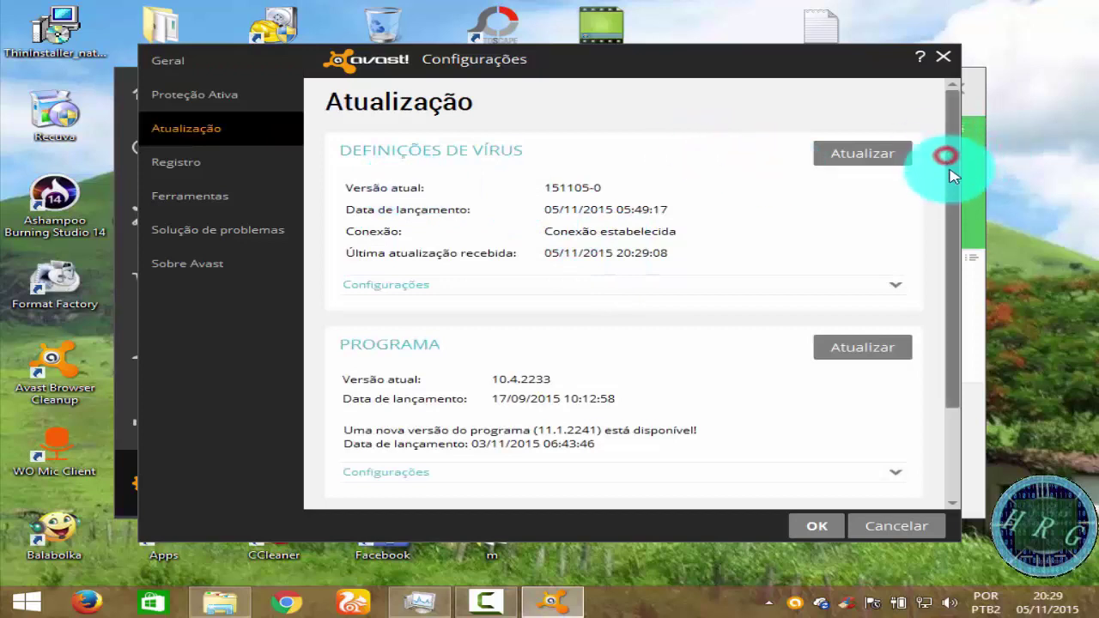
{"action": "left_click_drag", "start_coordinate": [950, 155], "coordinate": [633, 319]}
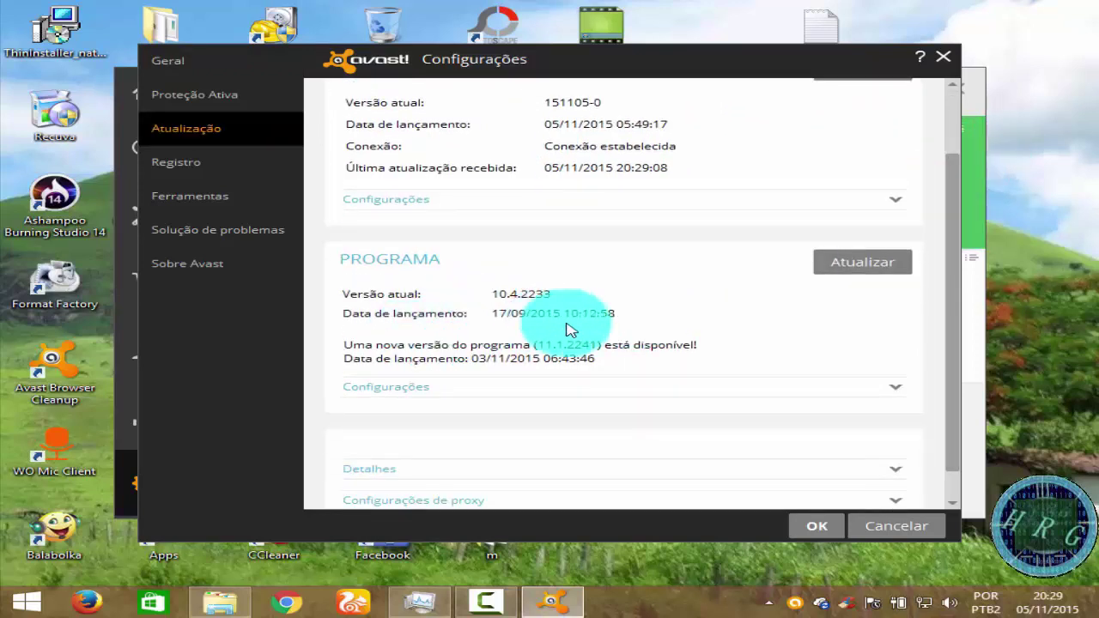
{"action": "left_click_drag", "start_coordinate": [948, 168], "coordinate": [932, 201]}
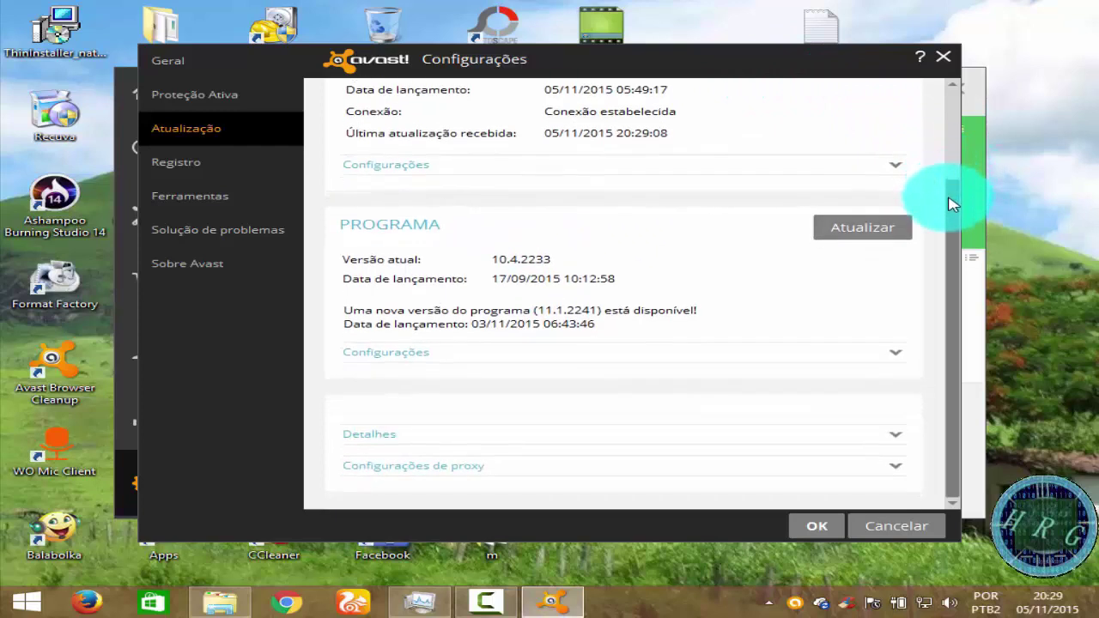
Try the program update option "Informe quando uma atualização estiver disponível" and close the settings without saving.
{"action": "left_click", "coordinate": [895, 359]}
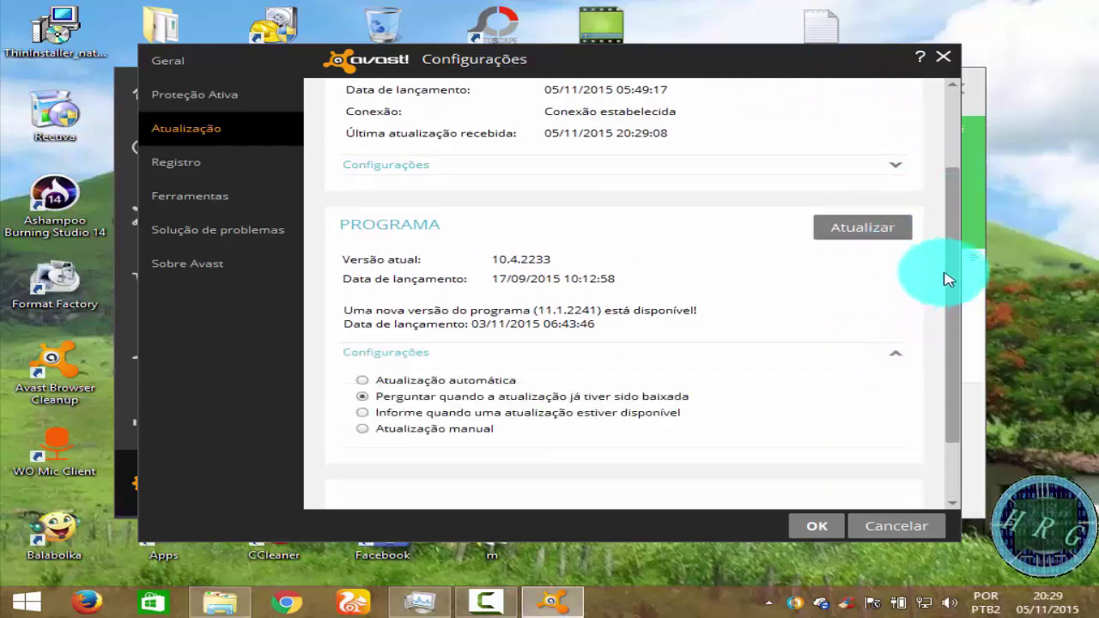
{"action": "scroll", "coordinate": [951, 275], "scroll_direction": "down", "scroll_amount": 1}
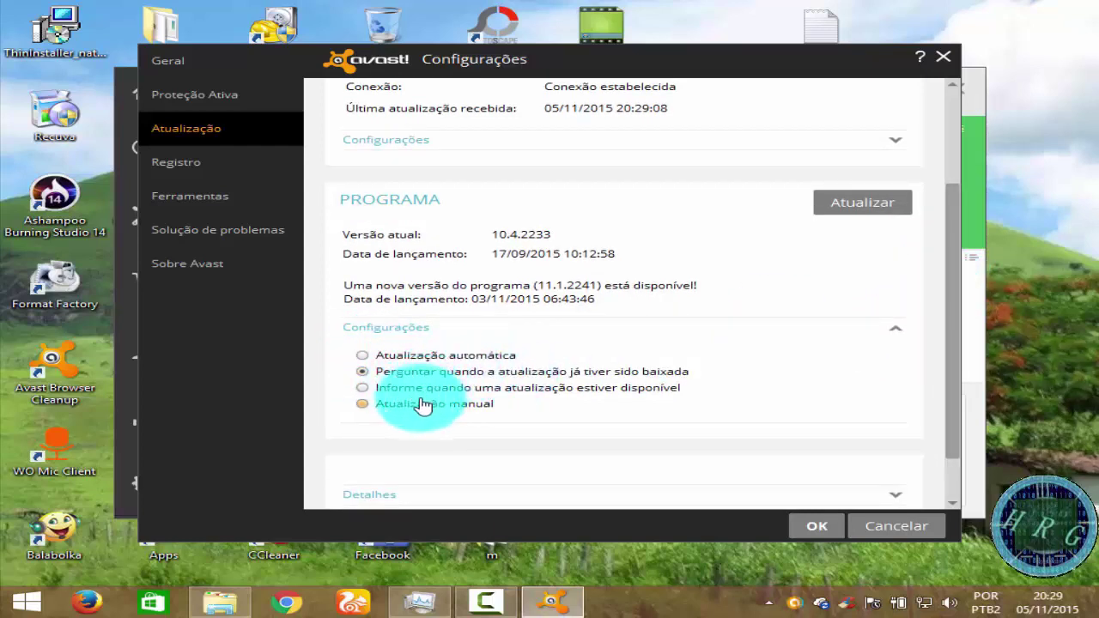
{"action": "left_click", "coordinate": [404, 359]}
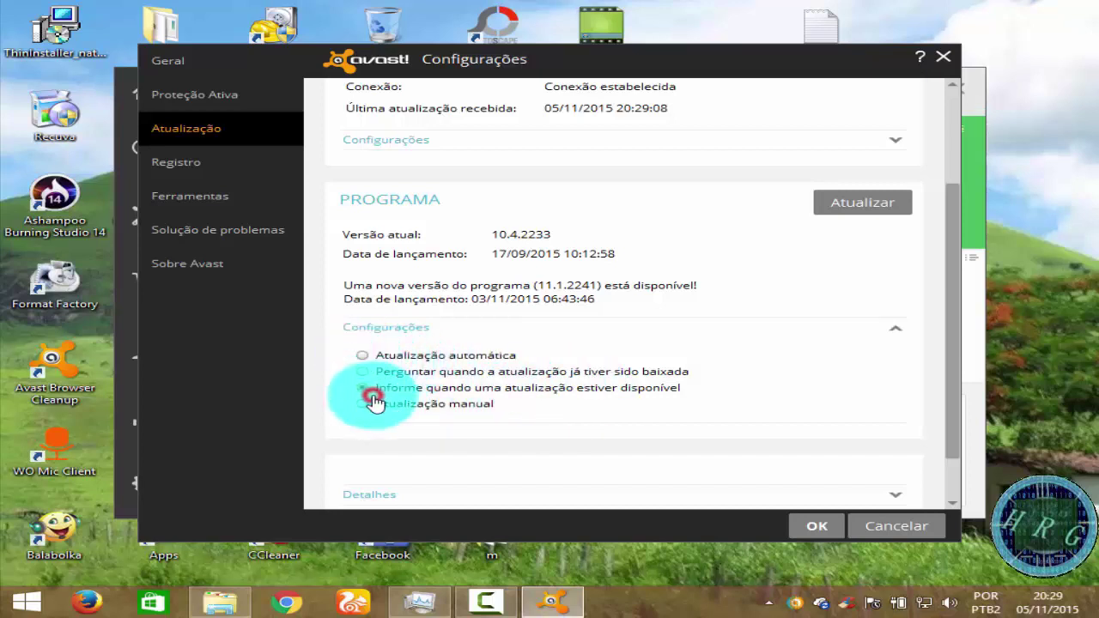
{"action": "left_click", "coordinate": [372, 393]}
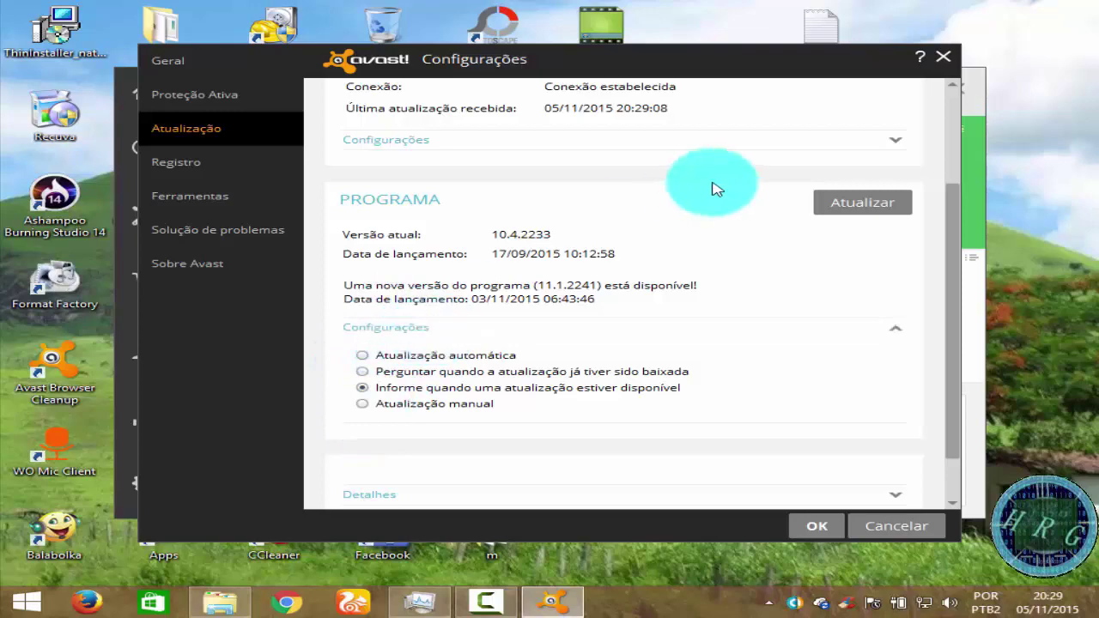
{"action": "left_click", "coordinate": [940, 59]}
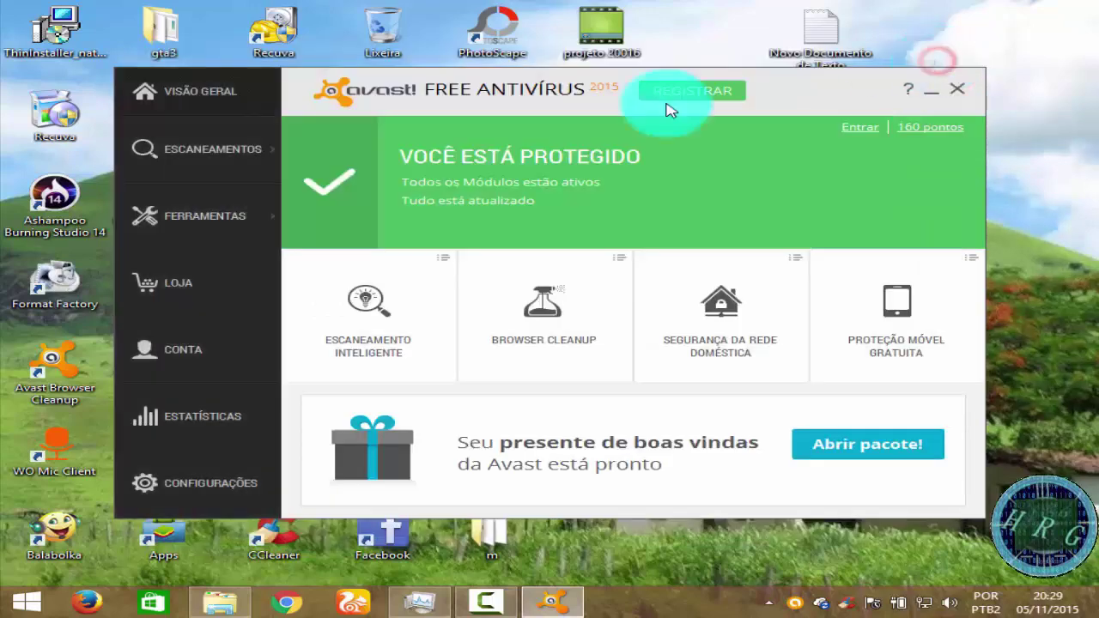
Open the Avast Free Antivirus setup from the Control Panel's list of installed programs.
{"action": "right_click", "coordinate": [15, 606]}
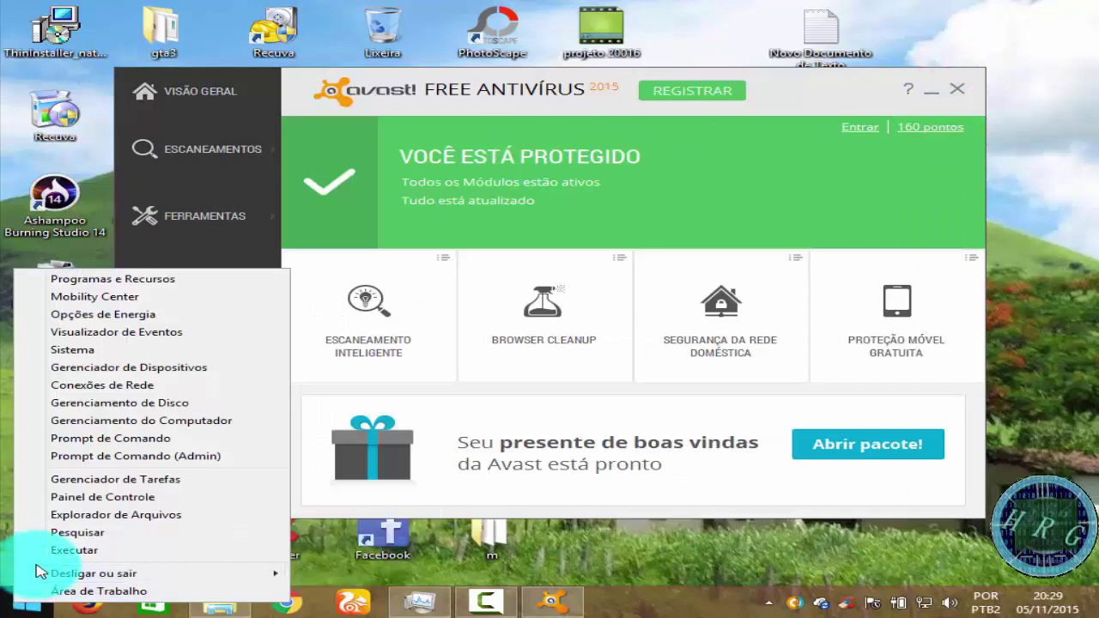
{"action": "left_click", "coordinate": [79, 497]}
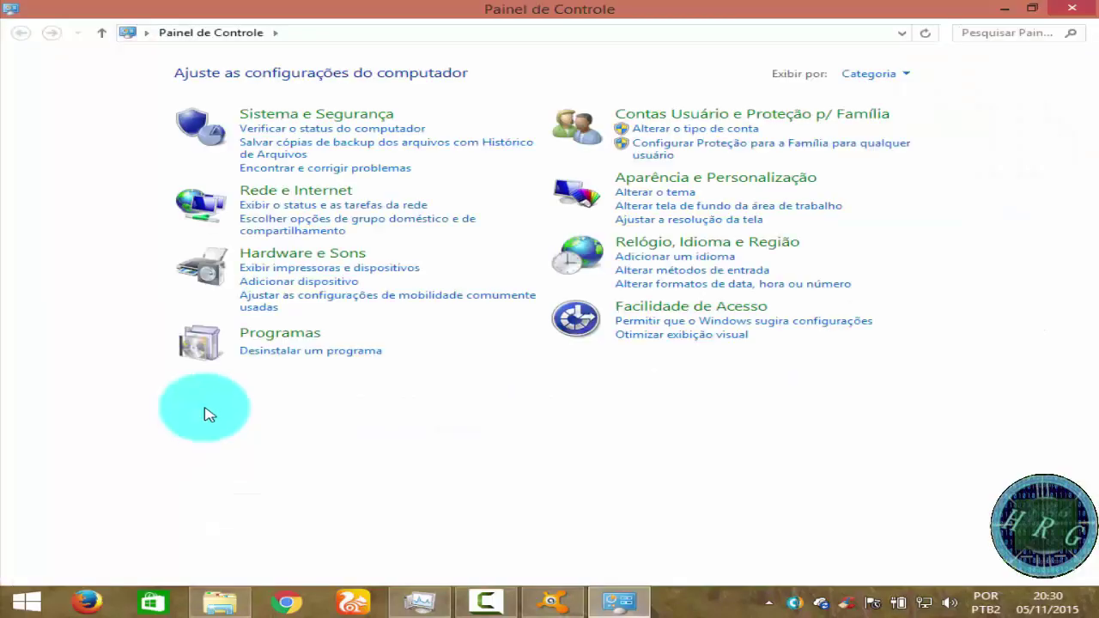
{"action": "left_click", "coordinate": [279, 352]}
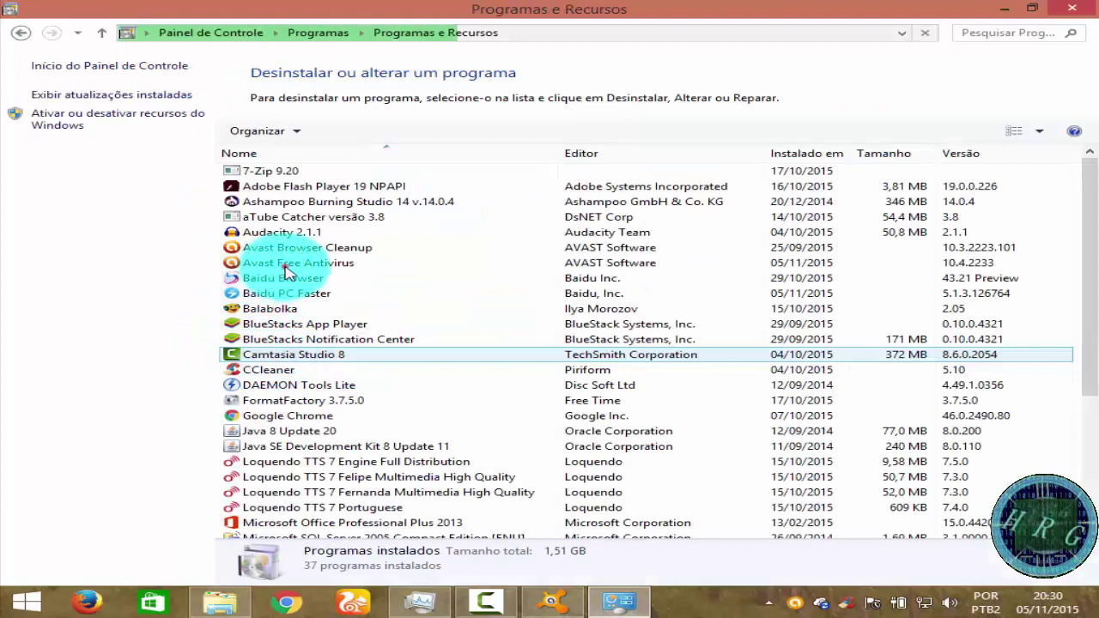
{"action": "left_click", "coordinate": [287, 264]}
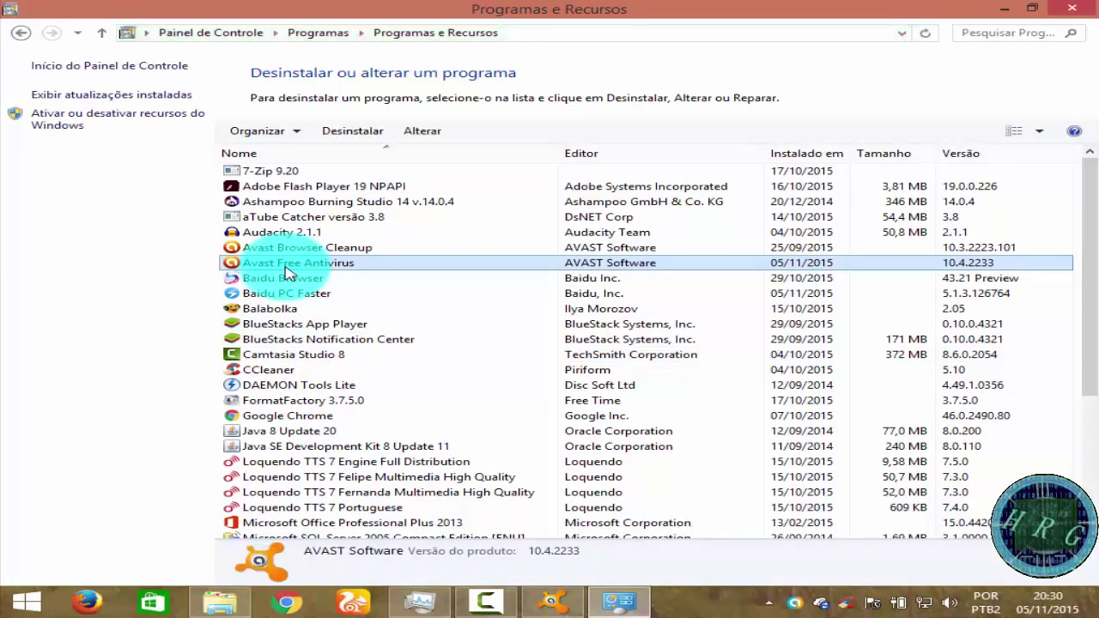
{"action": "double_click", "coordinate": [287, 266]}
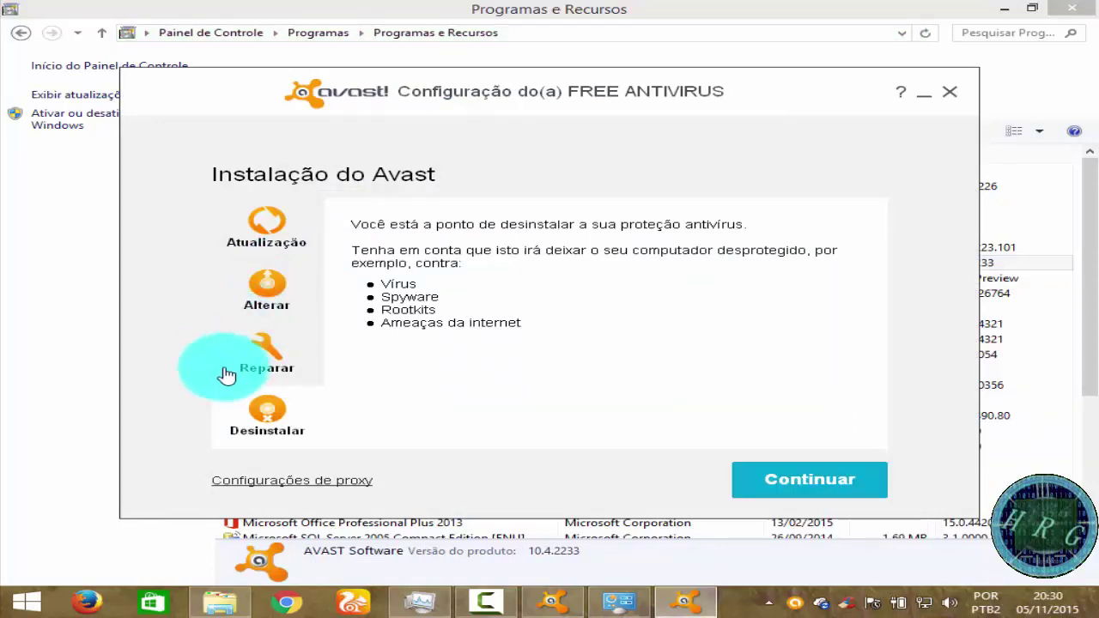
View the Atualização option of the Avast setup, and exit the setup without updating.
{"action": "left_click", "coordinate": [265, 226]}
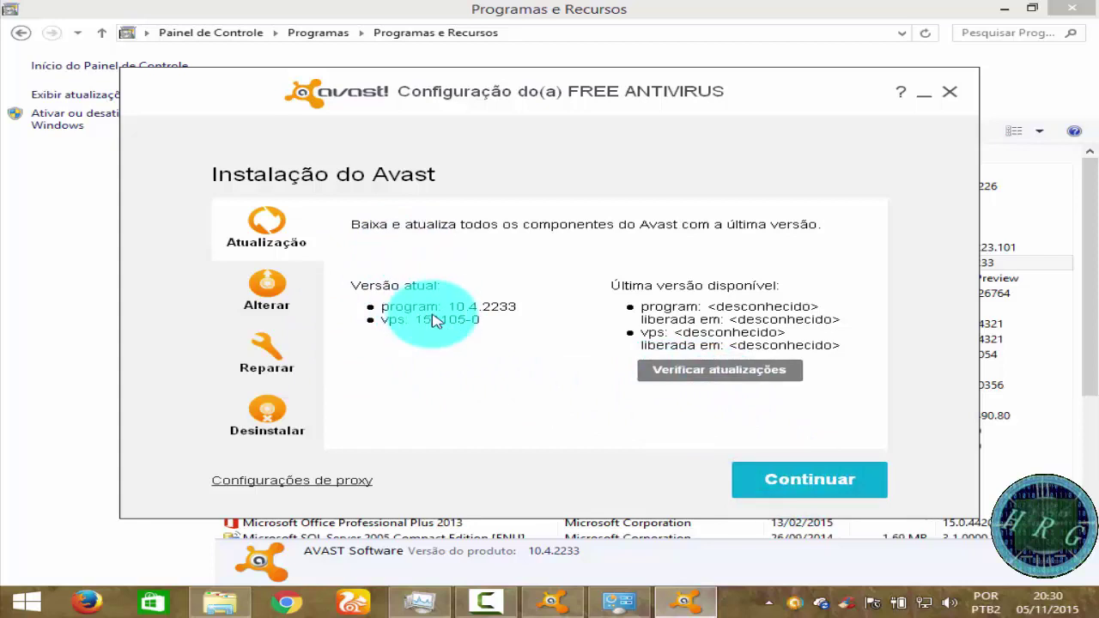
{"action": "left_click", "coordinate": [947, 96]}
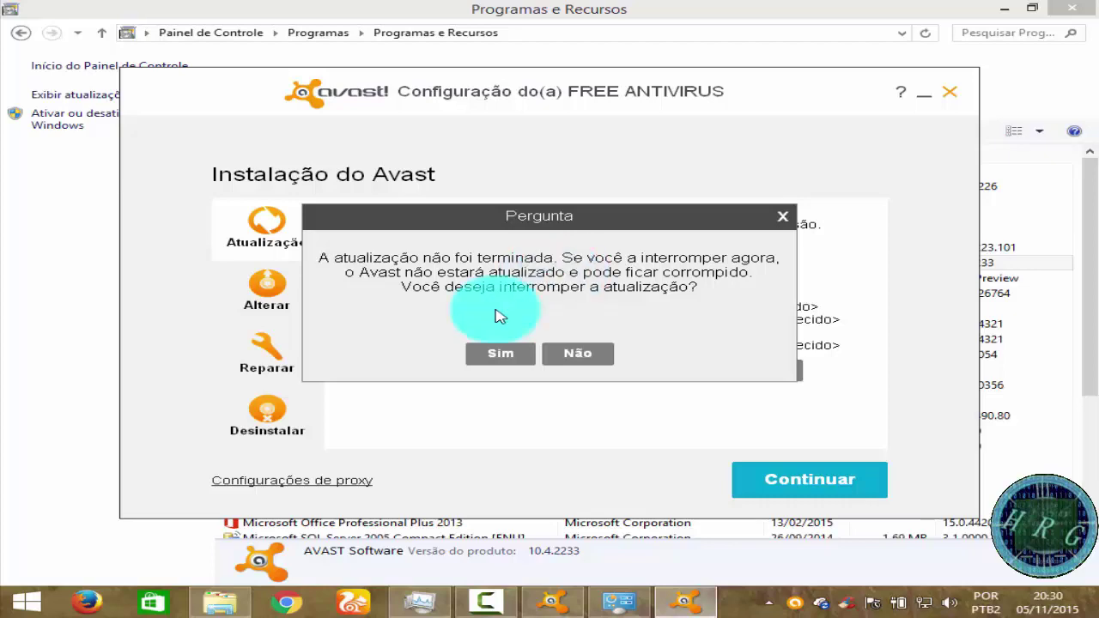
{"action": "left_click", "coordinate": [487, 353]}
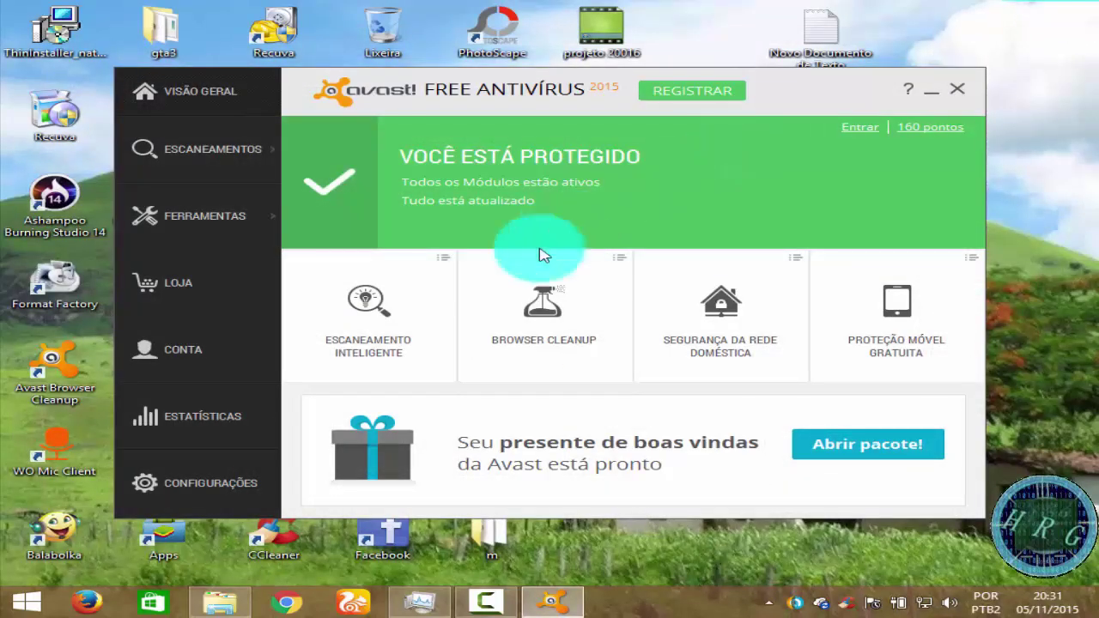
Reopen the Atualização page in the Avast settings.
{"action": "left_click", "coordinate": [209, 481]}
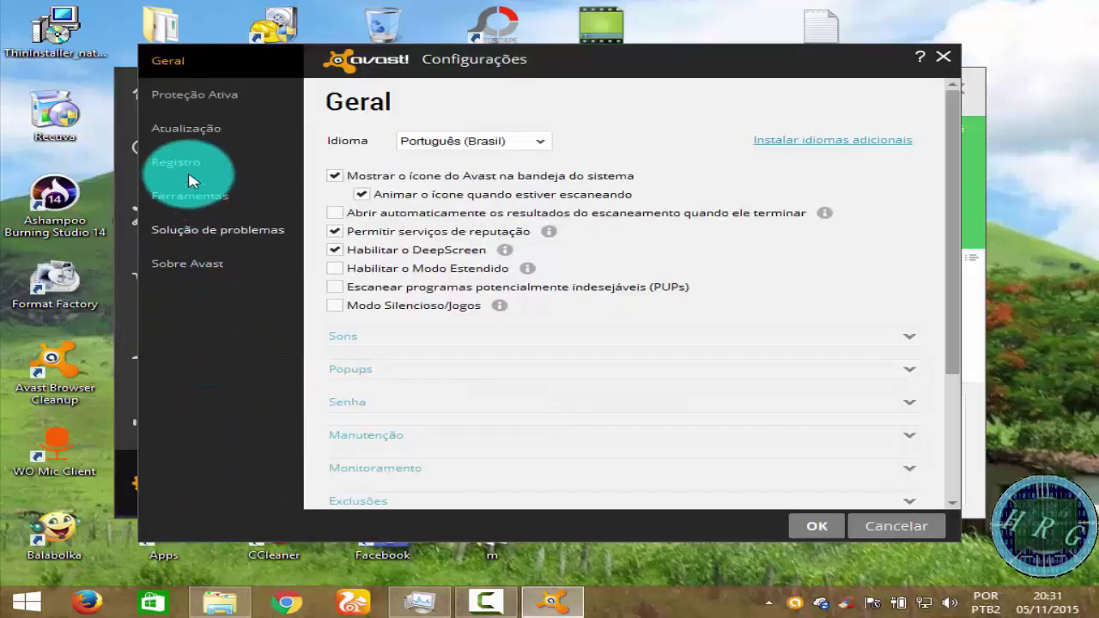
{"action": "left_click", "coordinate": [199, 127]}
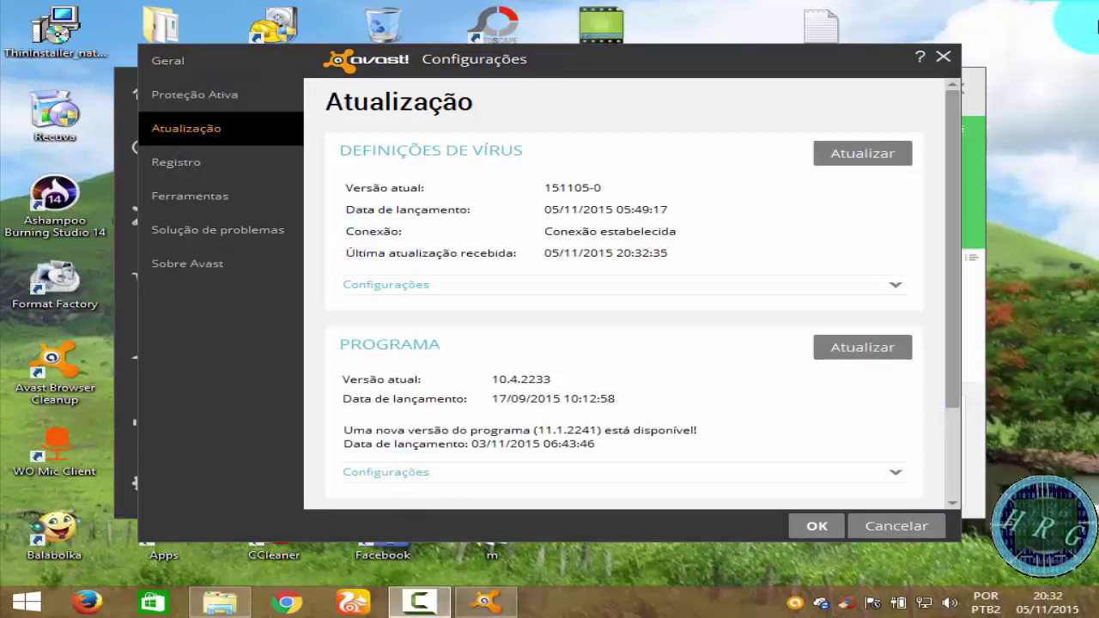
Search Windows for "ponto" and open Criar ponto de restauração.
{"action": "mouse_move", "coordinate": [1069, 25]}
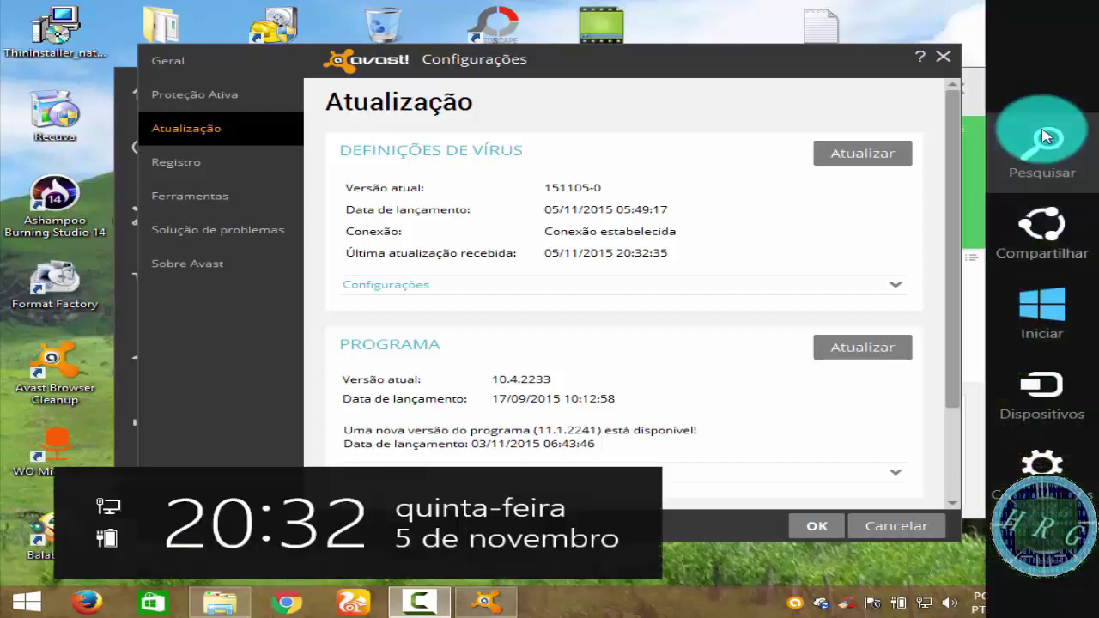
{"action": "left_click", "coordinate": [1043, 136]}
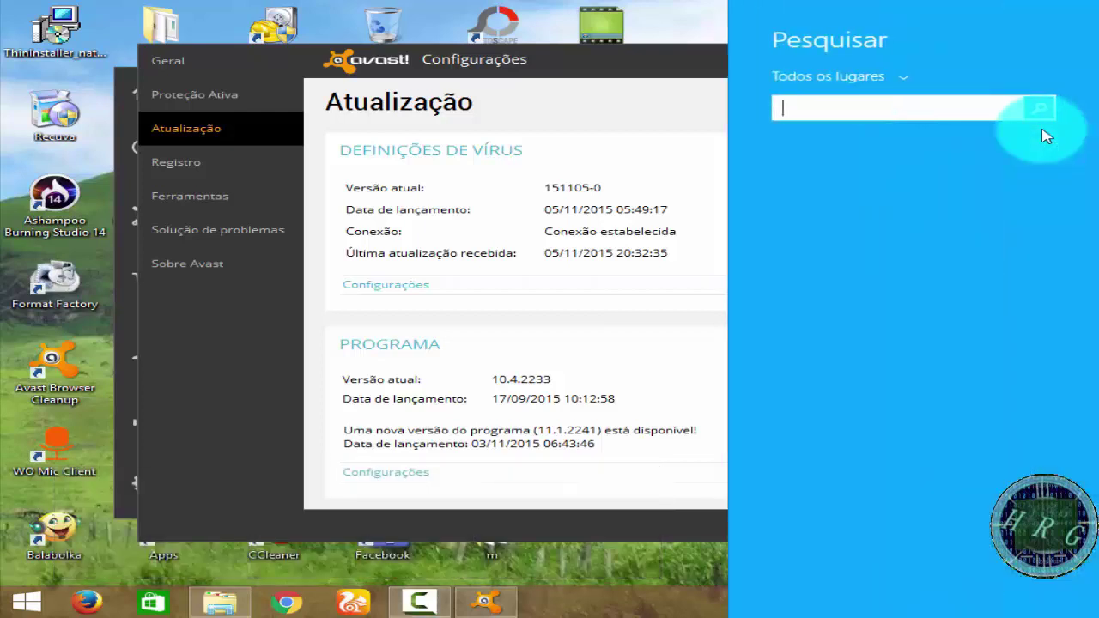
{"action": "type", "text": "ponto"}
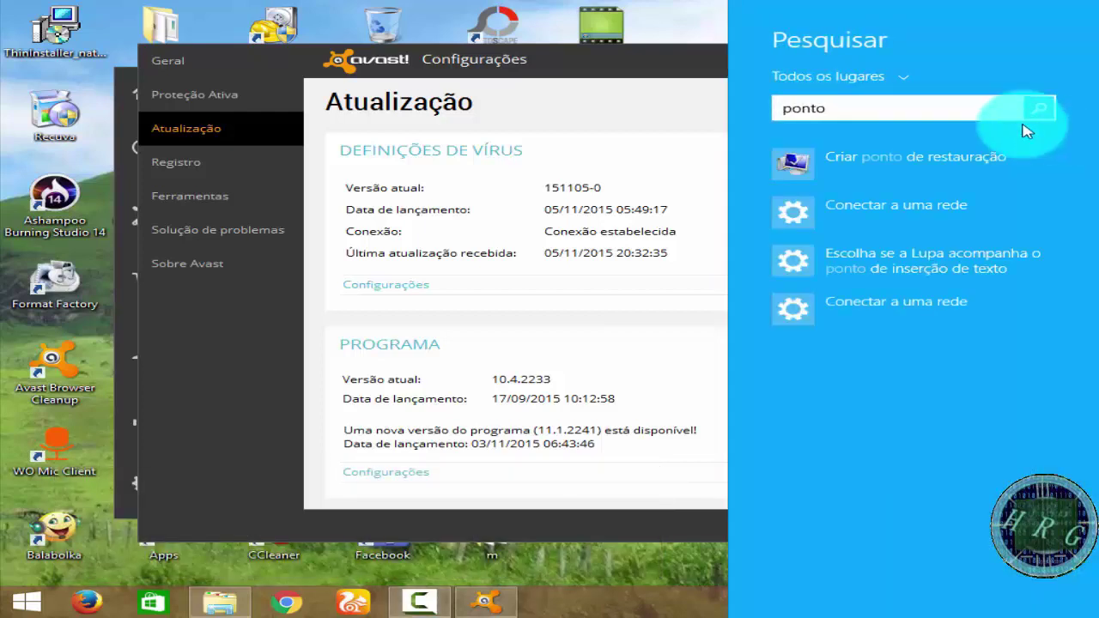
{"action": "left_click", "coordinate": [891, 163]}
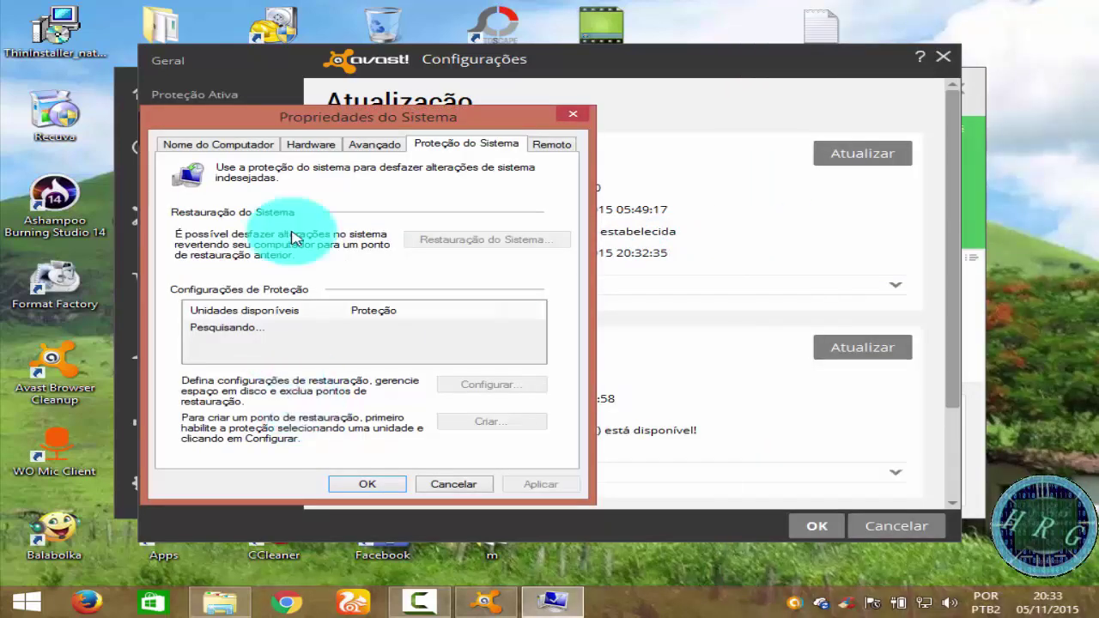
View the system protection configuration for drive C: and close the system properties without changes.
{"action": "left_click", "coordinate": [553, 383]}
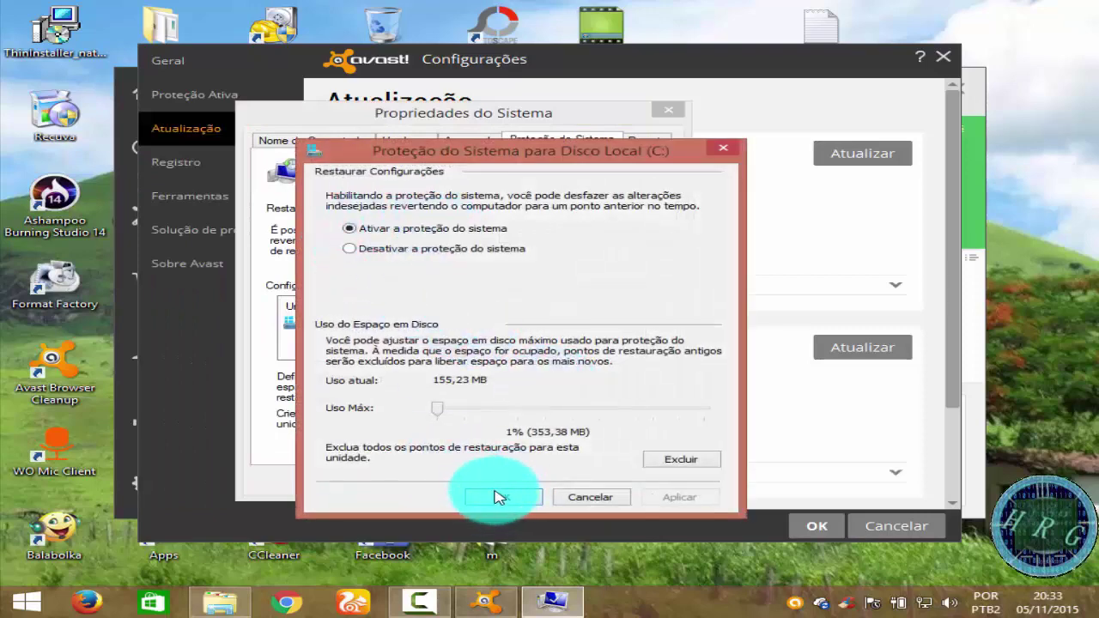
{"action": "left_click", "coordinate": [723, 148]}
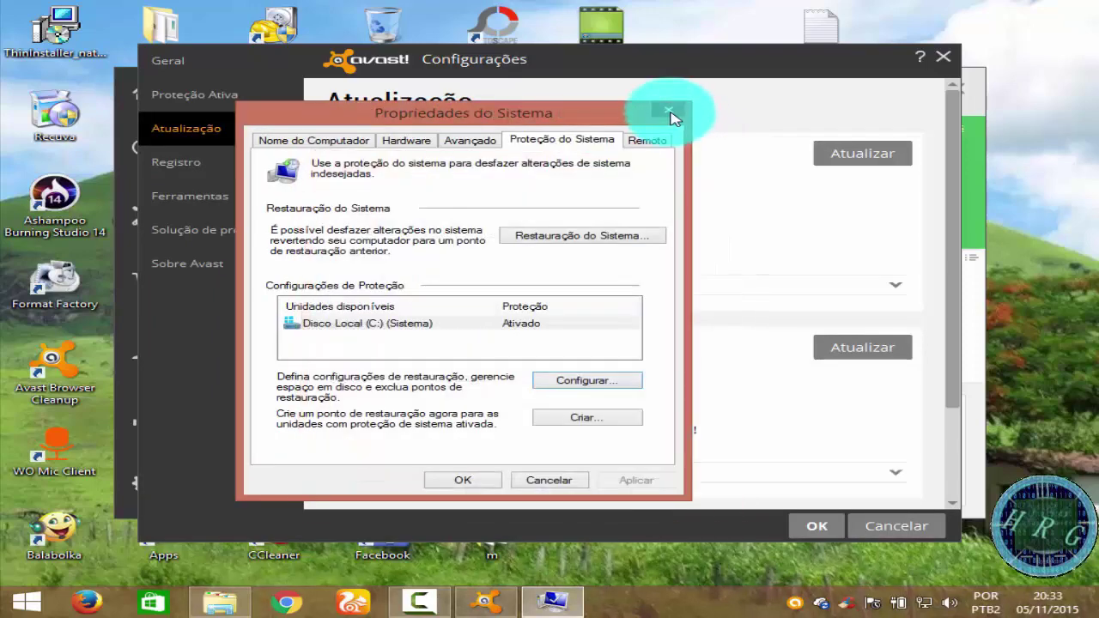
{"action": "left_click", "coordinate": [668, 109]}
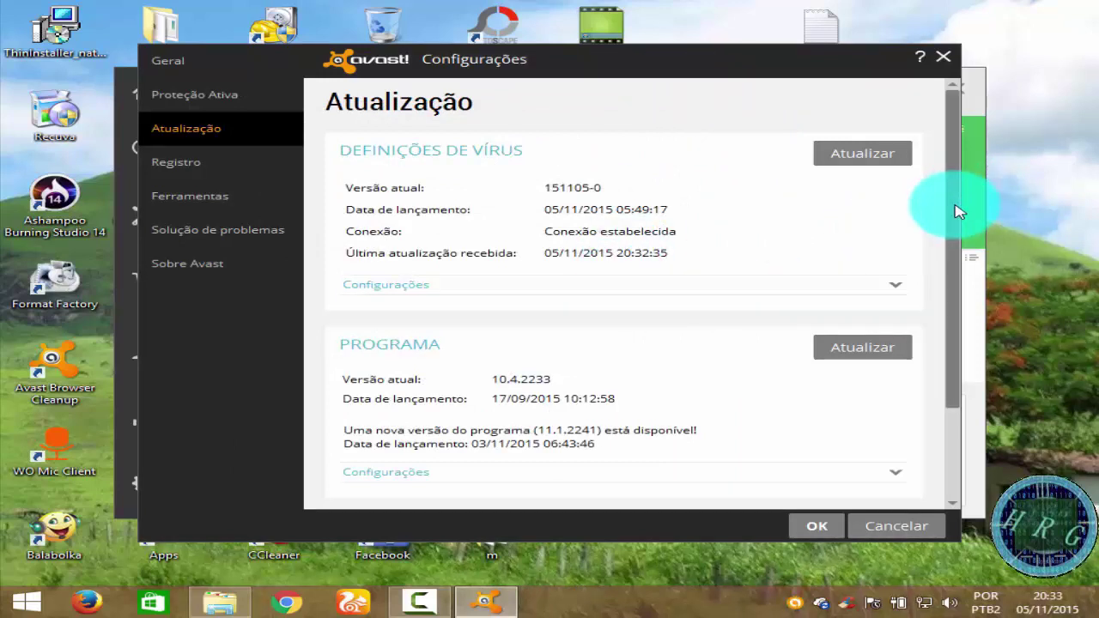
Start the Avast program update and expand the program's update configuration options.
{"action": "left_click_drag", "start_coordinate": [958, 212], "coordinate": [846, 274]}
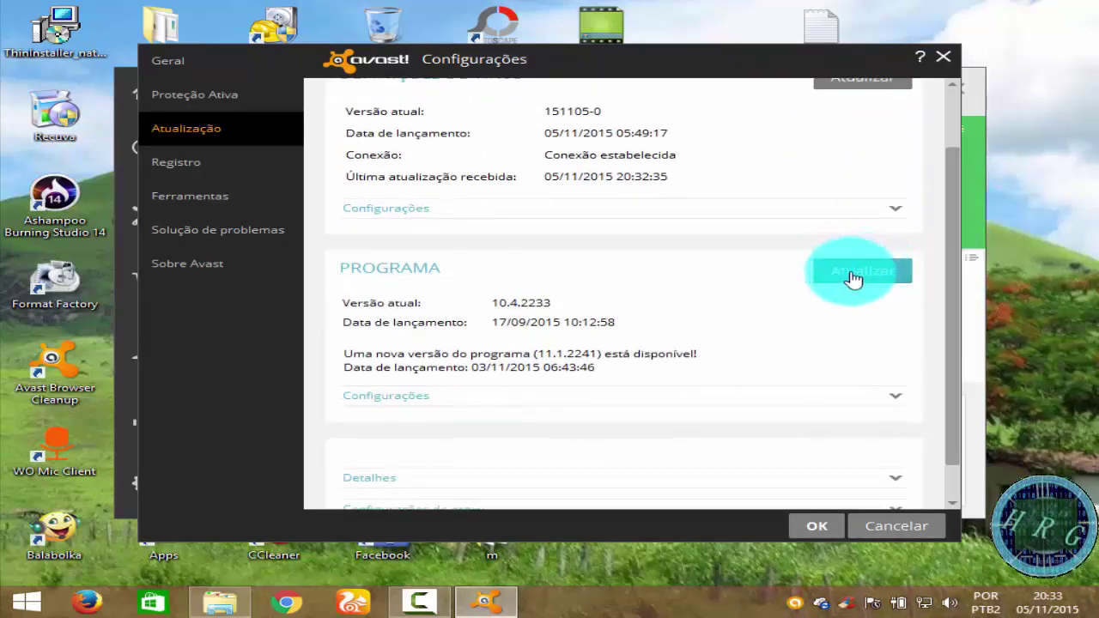
{"action": "left_click", "coordinate": [852, 275]}
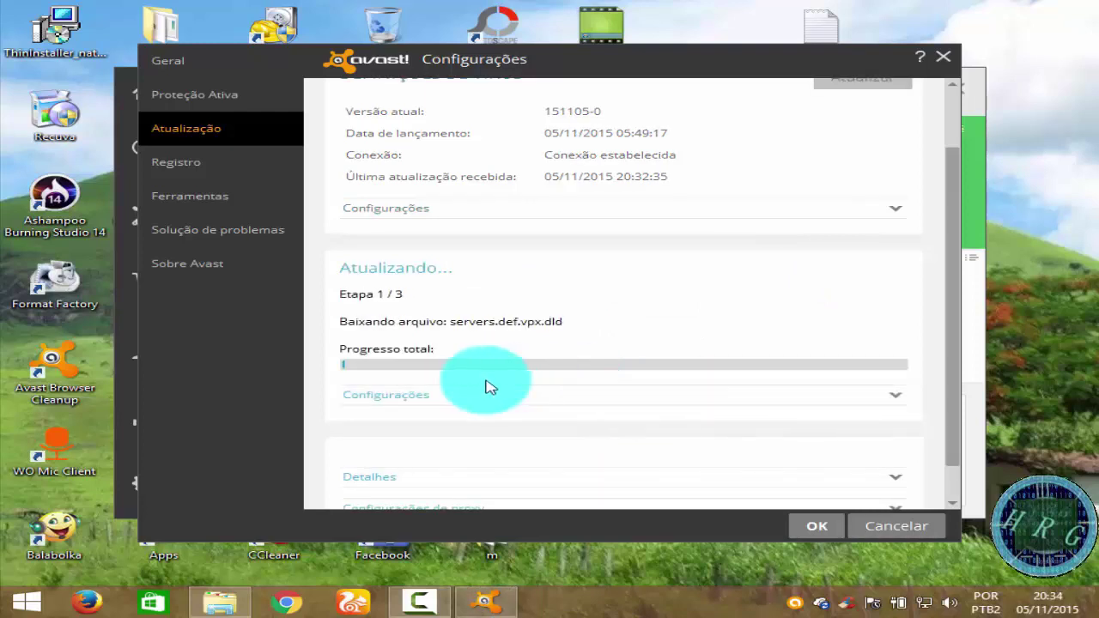
{"action": "left_click", "coordinate": [899, 405]}
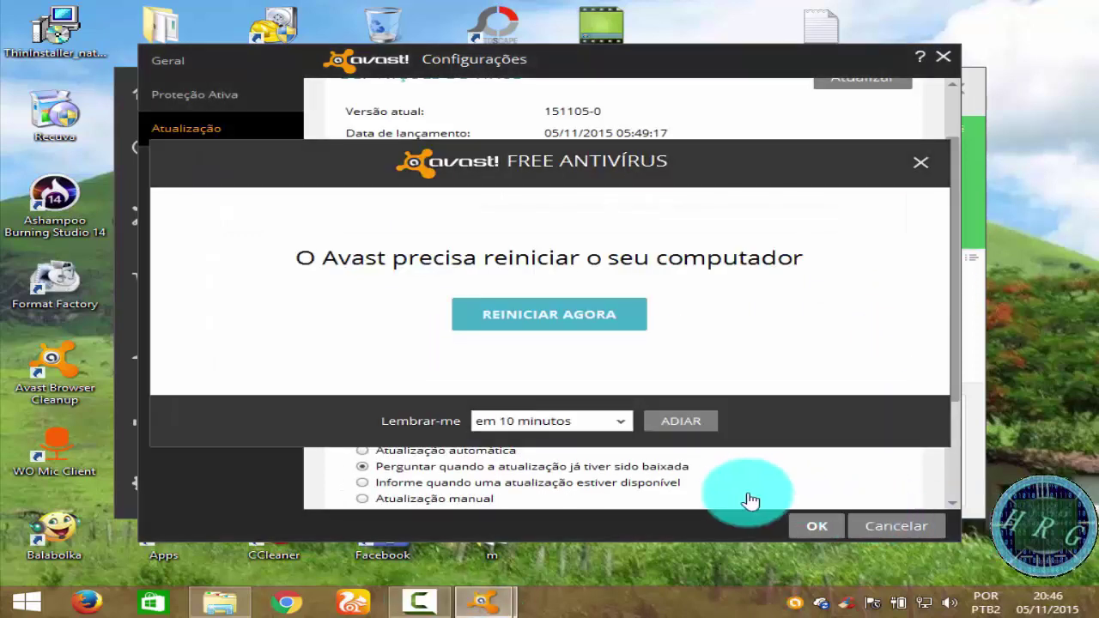
View the reminder delays offered for postponing the computer restart, leaving "em 10 minutos" selected.
{"action": "left_click", "coordinate": [624, 421]}
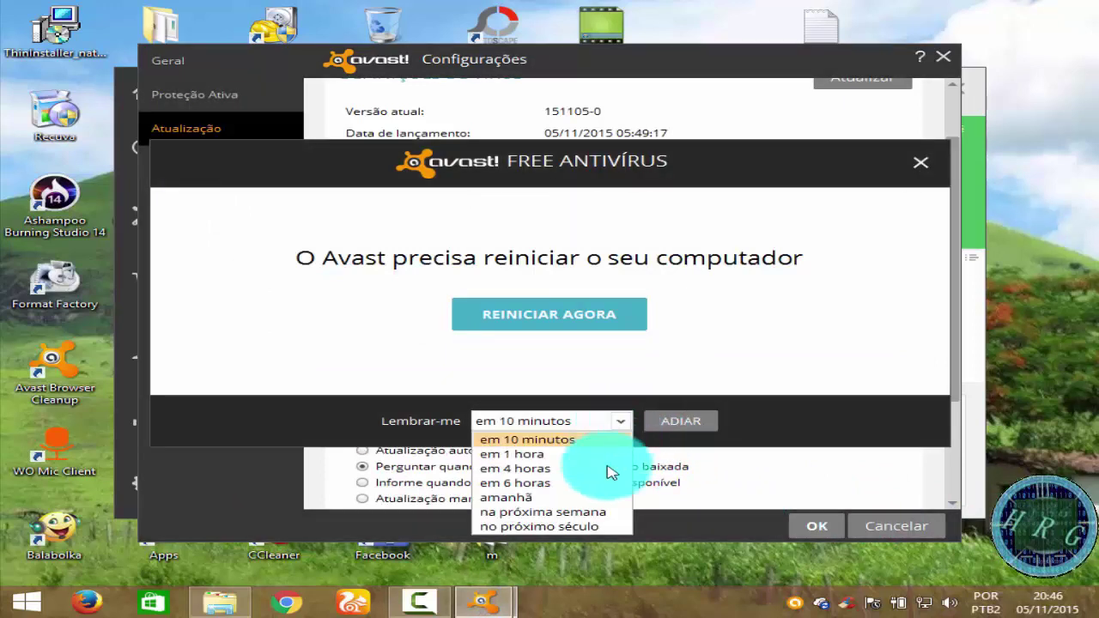
{"action": "left_click", "coordinate": [623, 425]}
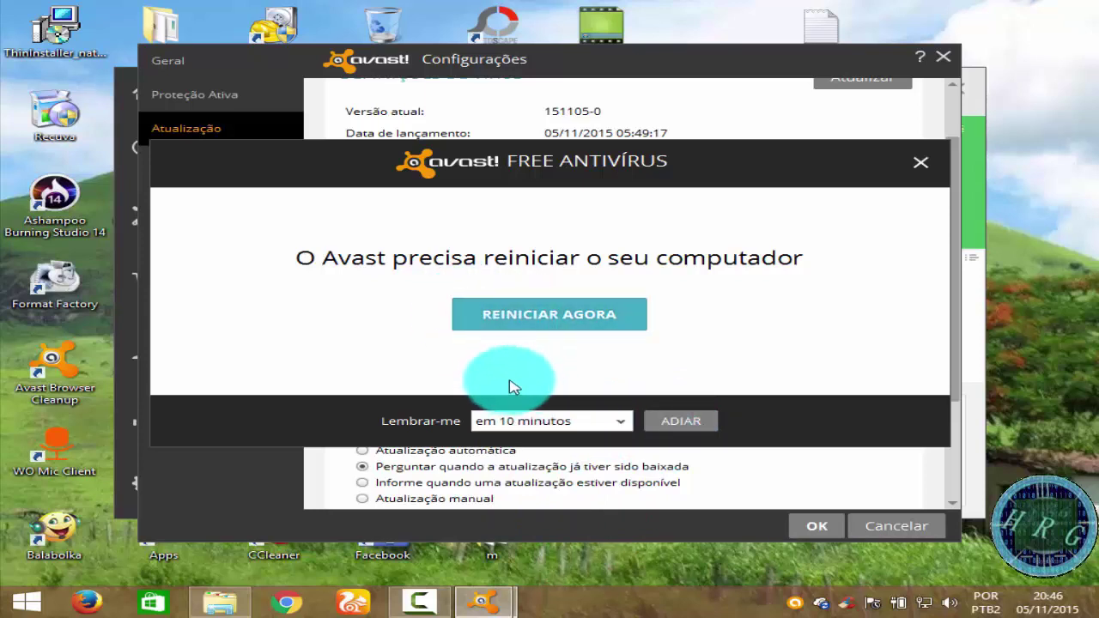
{"action": "left_click", "coordinate": [442, 601]}
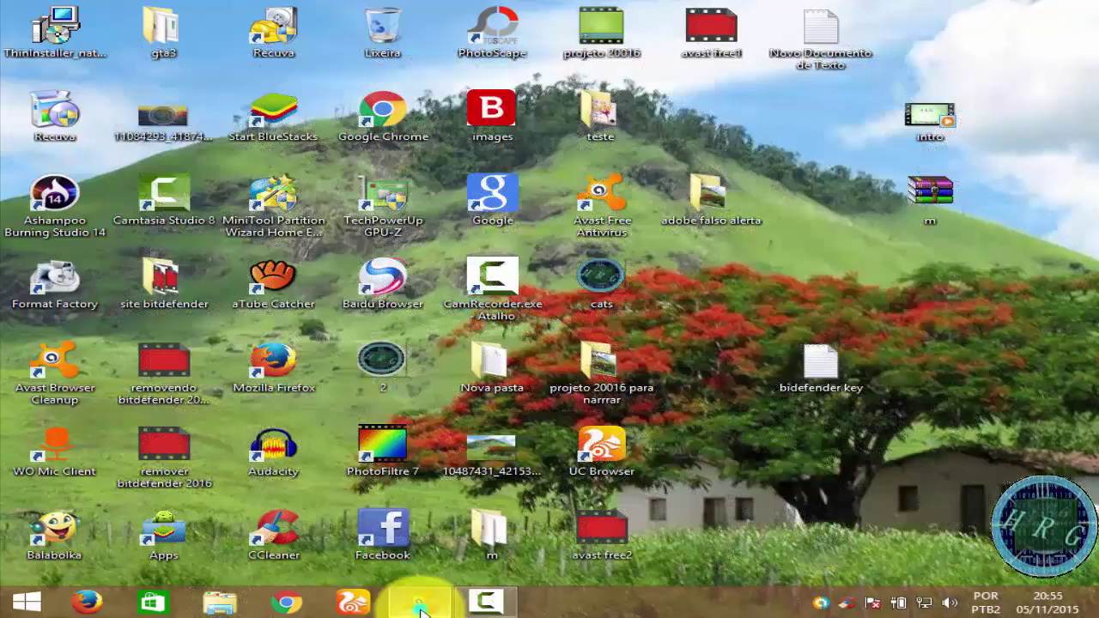
Open the updated Avast and run the Escaneamento Inteligente.
{"action": "left_click", "coordinate": [421, 603]}
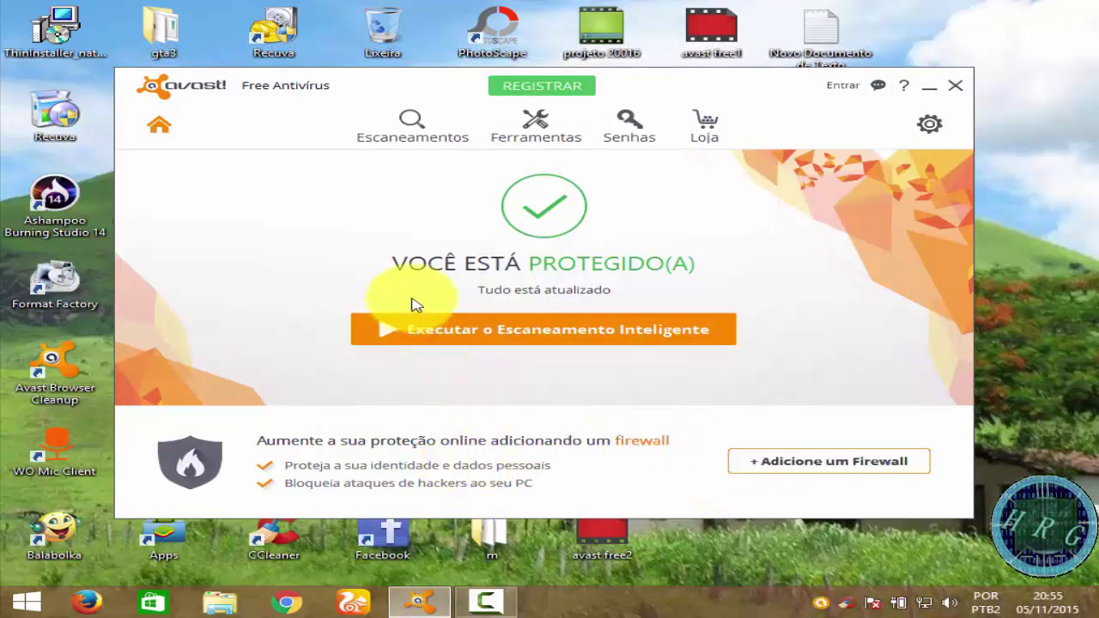
{"action": "left_click", "coordinate": [391, 333]}
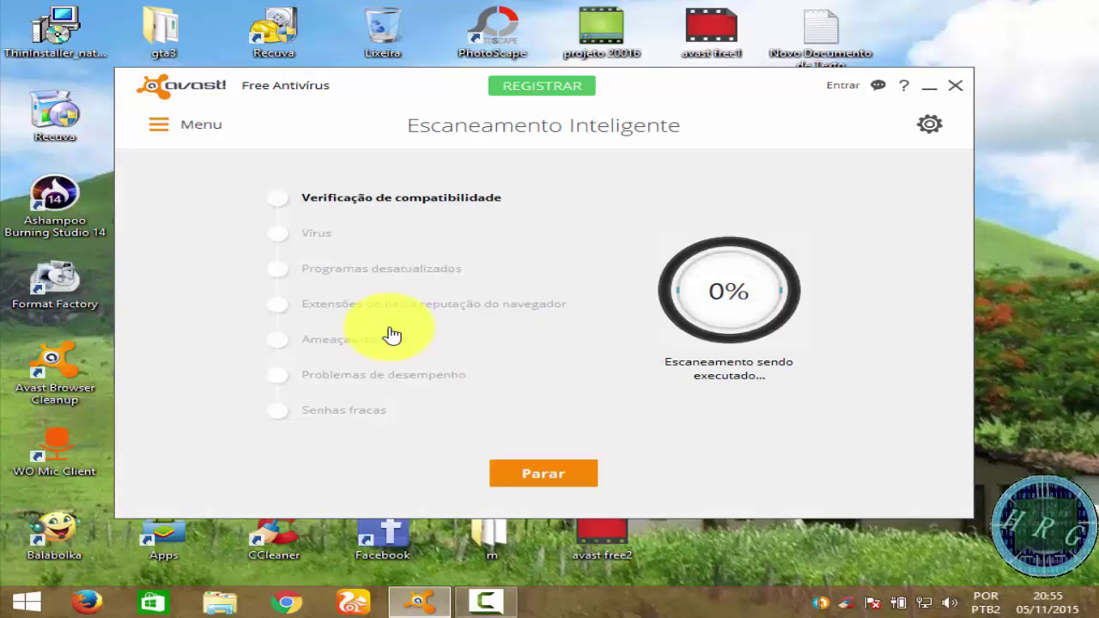
Leave the smart scan for the home screen and view the Proteção Ativa, Registro and Sobre Avast settings pages without changes.
{"action": "mouse_move", "coordinate": [336, 147]}
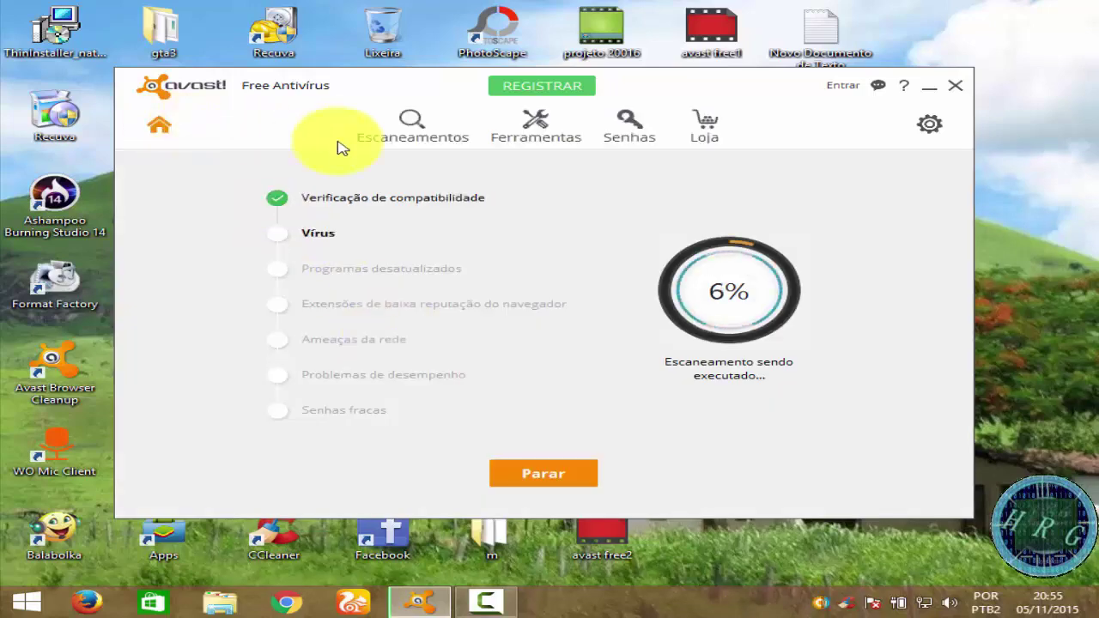
{"action": "left_click", "coordinate": [167, 126]}
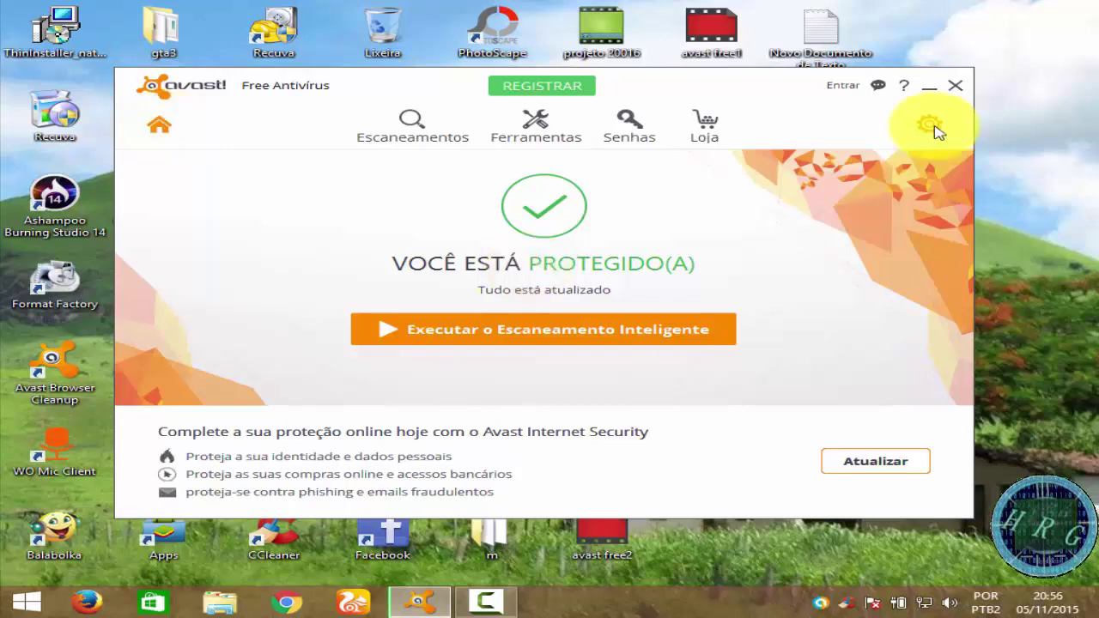
{"action": "left_click", "coordinate": [930, 125]}
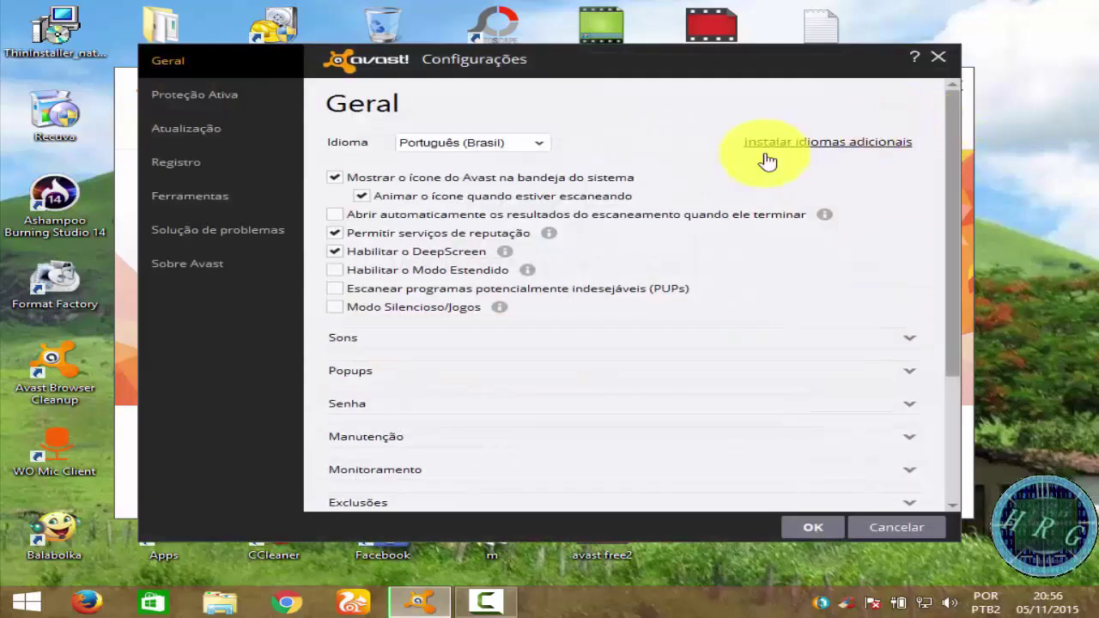
{"action": "left_click", "coordinate": [195, 95]}
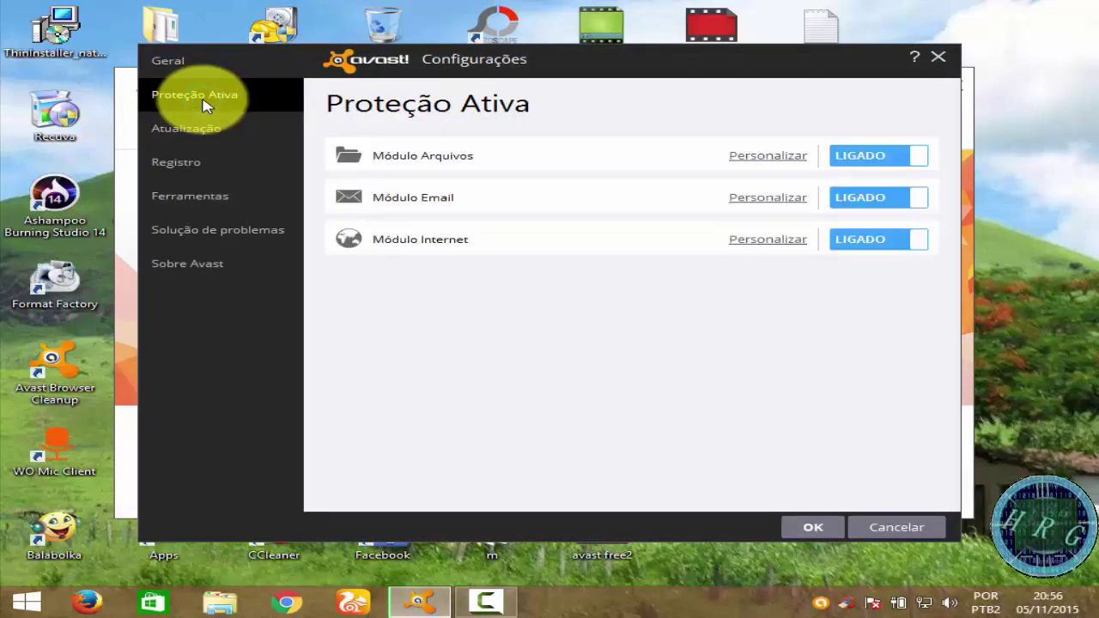
{"action": "left_click", "coordinate": [194, 164]}
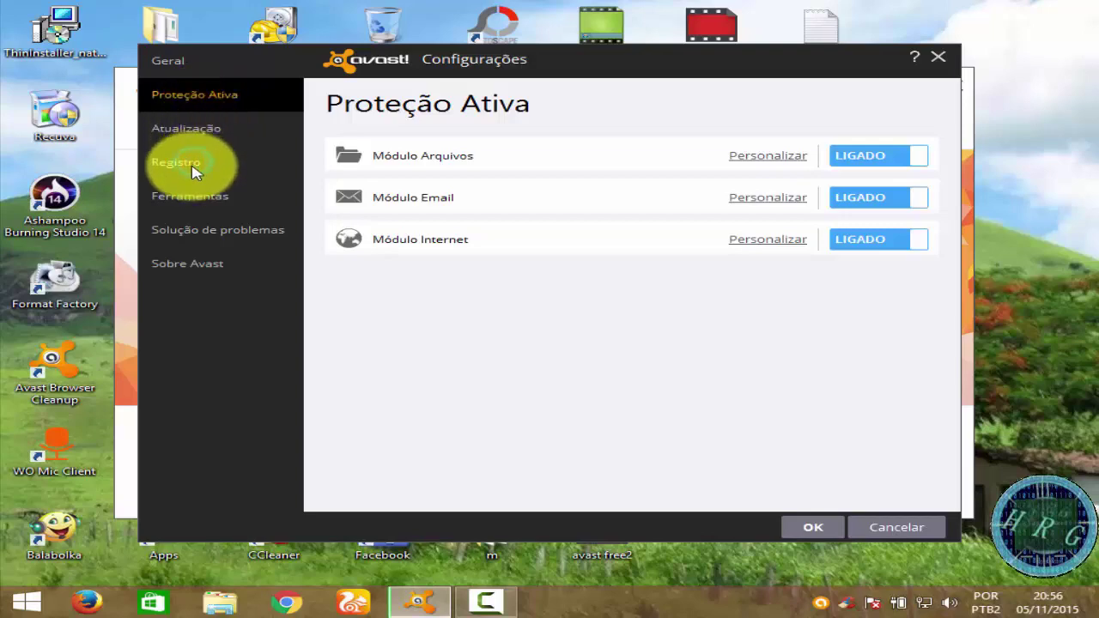
{"action": "left_click", "coordinate": [187, 262]}
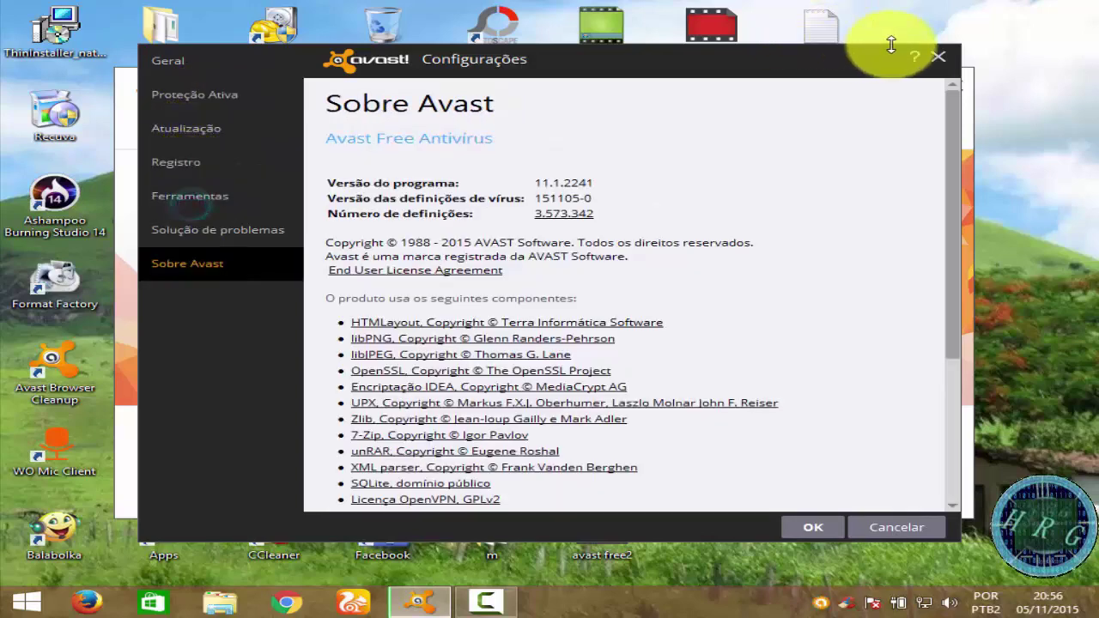
{"action": "left_click", "coordinate": [936, 60]}
View the options offered under Ferramentas and Escaneamentos.
{"action": "left_click", "coordinate": [559, 137]}
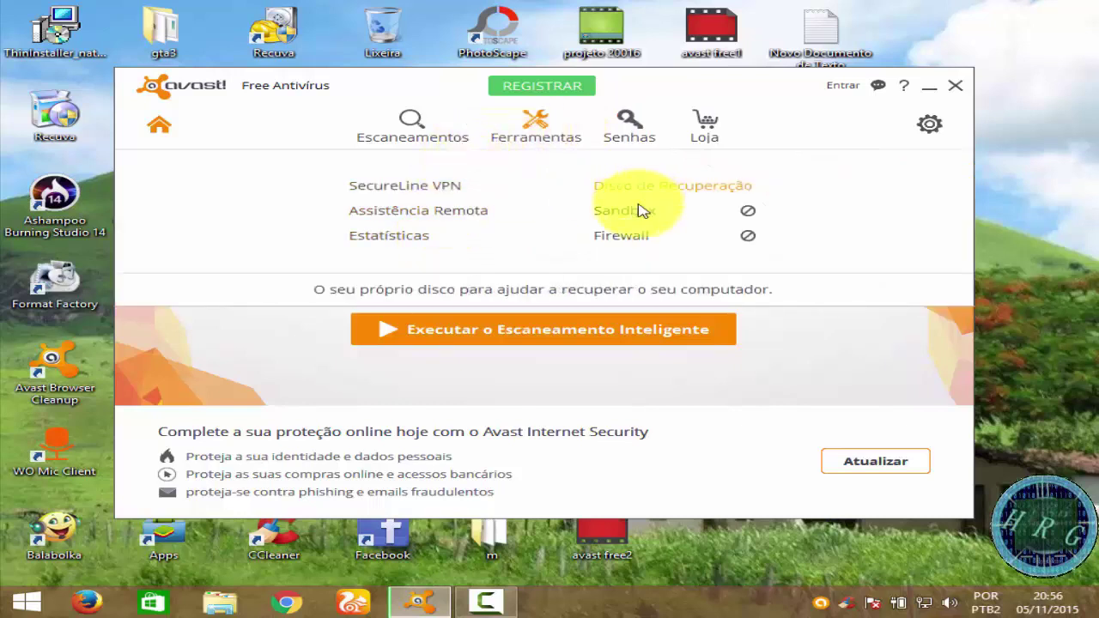
{"action": "left_click", "coordinate": [409, 142]}
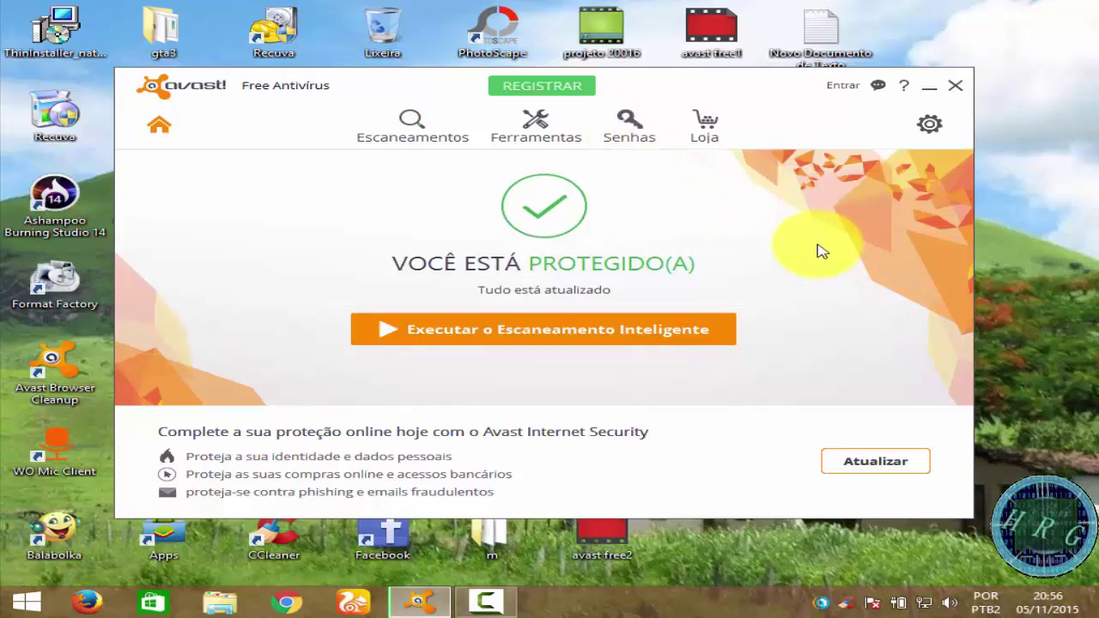
View the free one-year licence registration form for Proteção padrão, and close it and the settings without registering.
{"action": "left_click", "coordinate": [929, 124]}
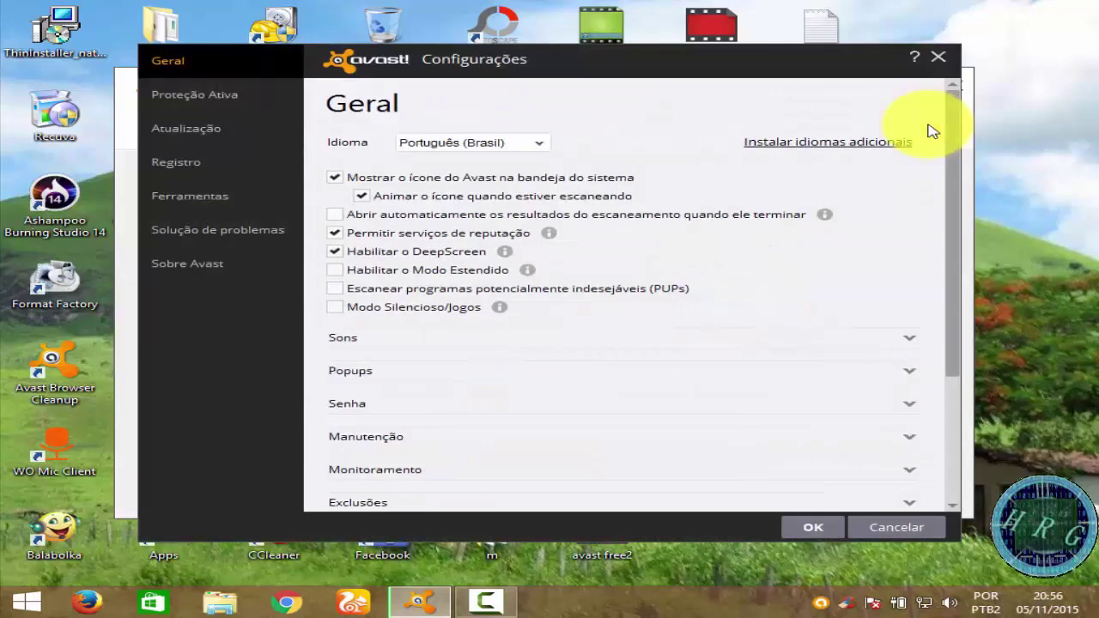
{"action": "left_click", "coordinate": [175, 167]}
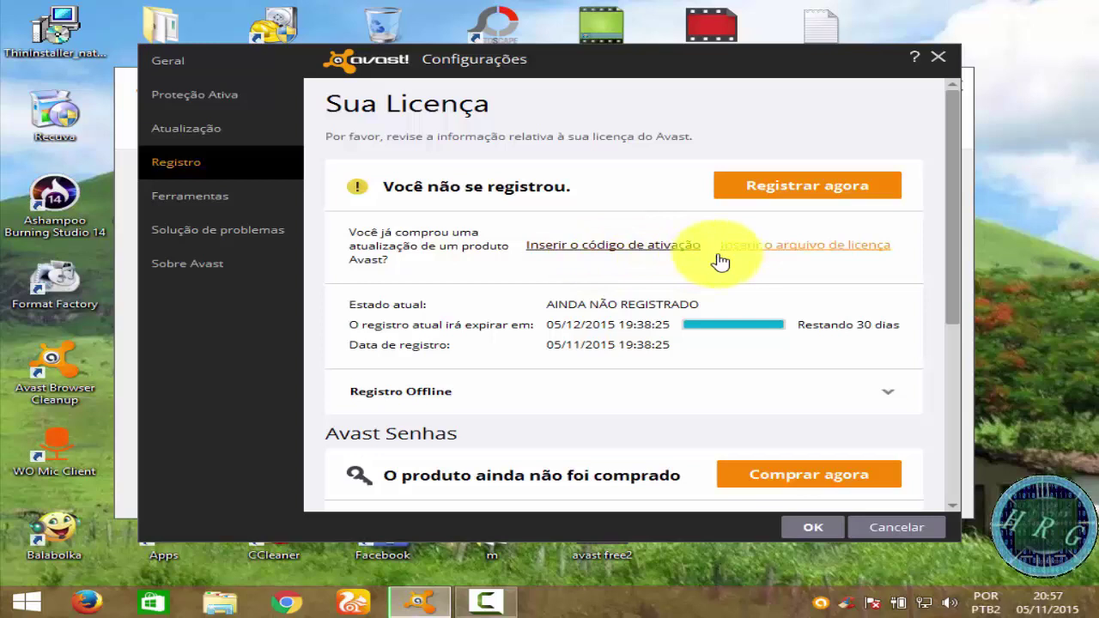
{"action": "left_click", "coordinate": [822, 194]}
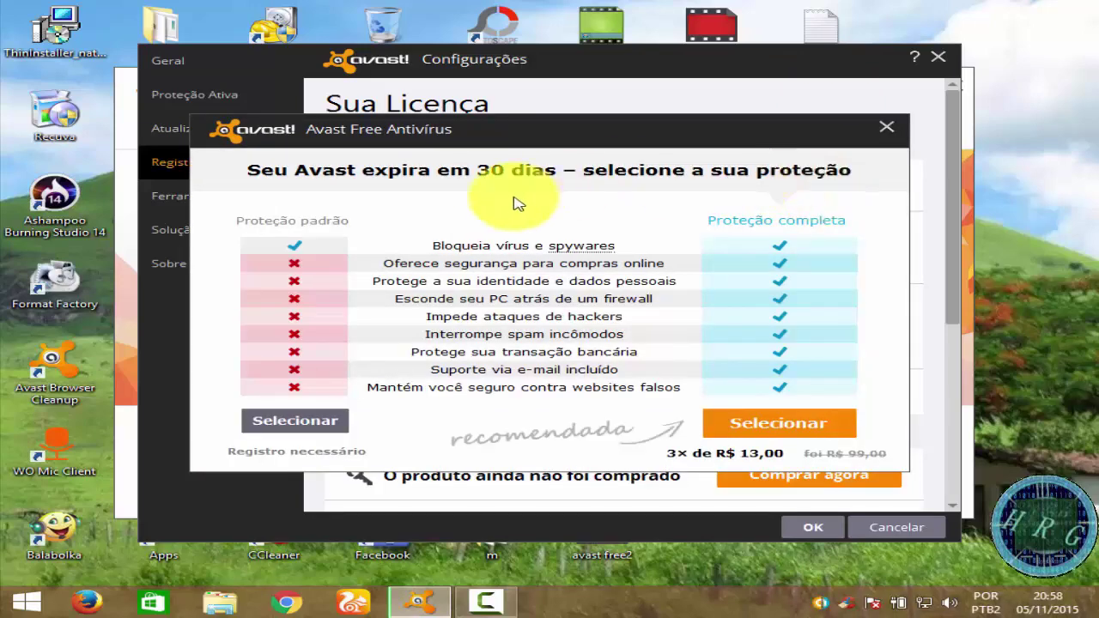
{"action": "left_click", "coordinate": [289, 422]}
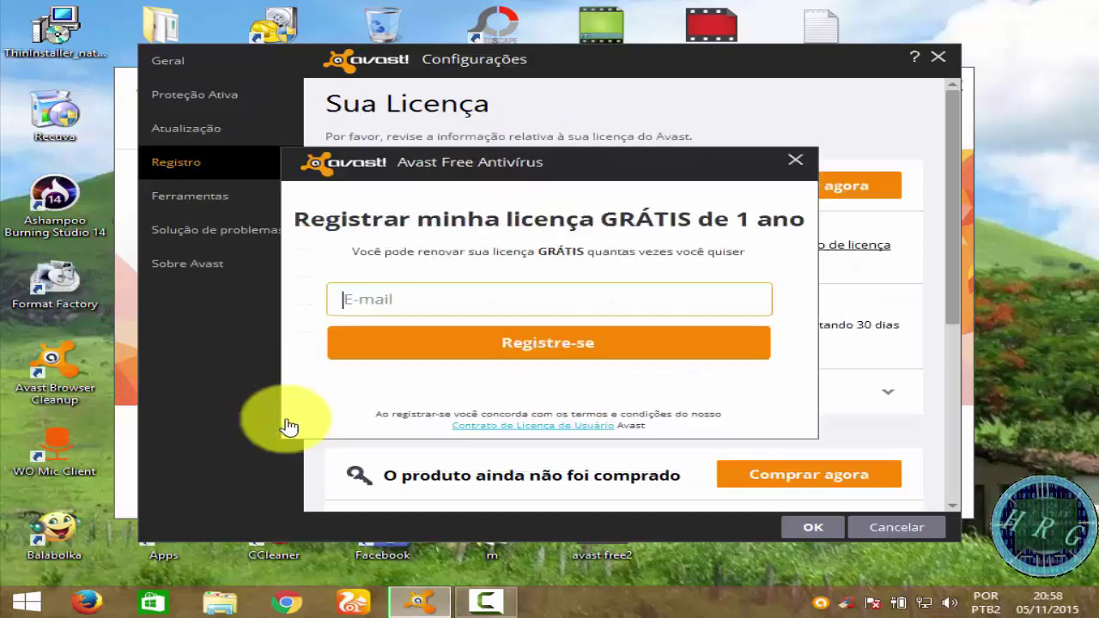
{"action": "left_click", "coordinate": [359, 295]}
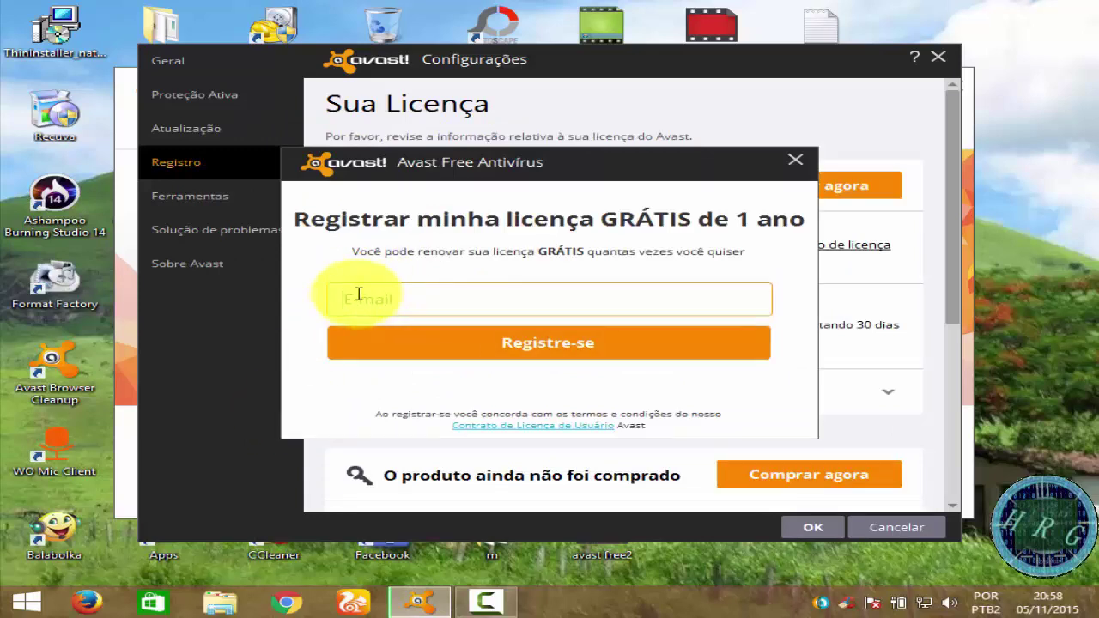
{"action": "left_click", "coordinate": [794, 162]}
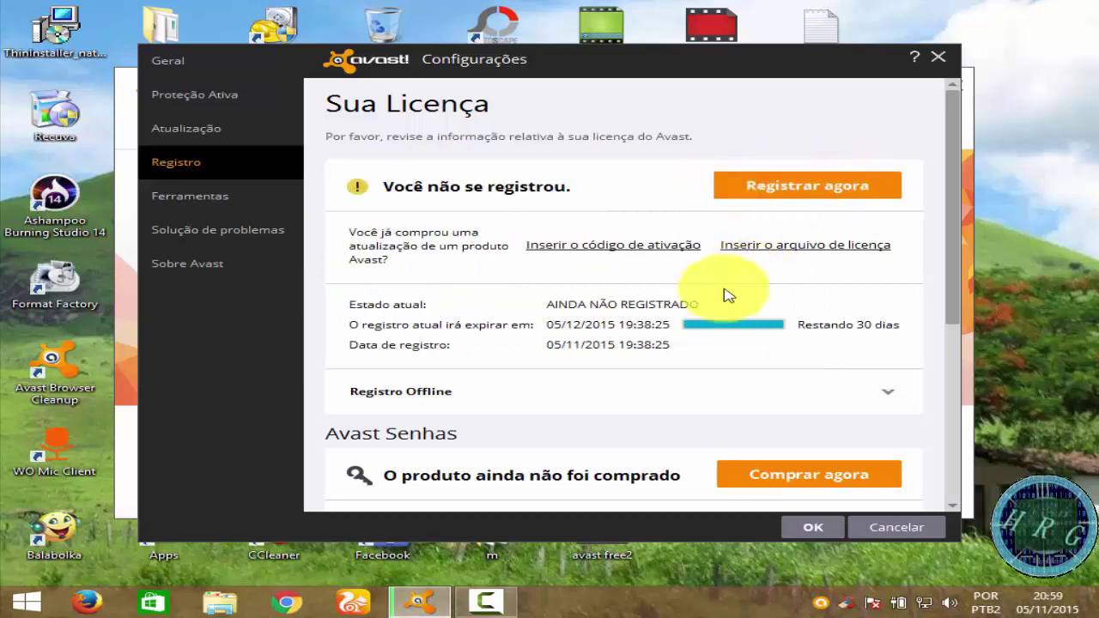
{"action": "left_click", "coordinate": [940, 59]}
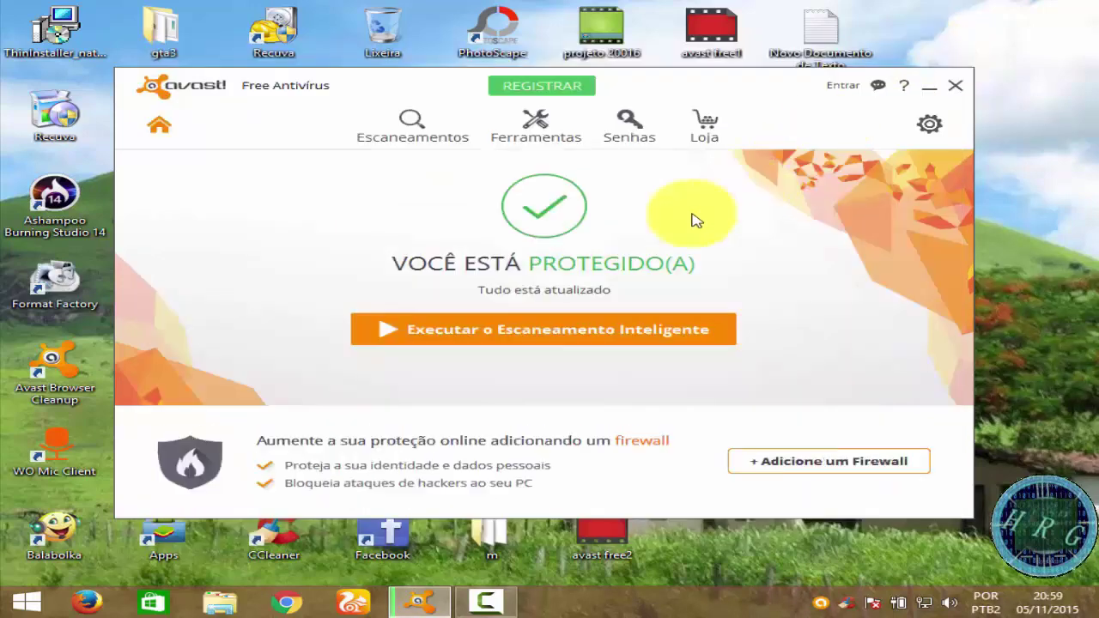